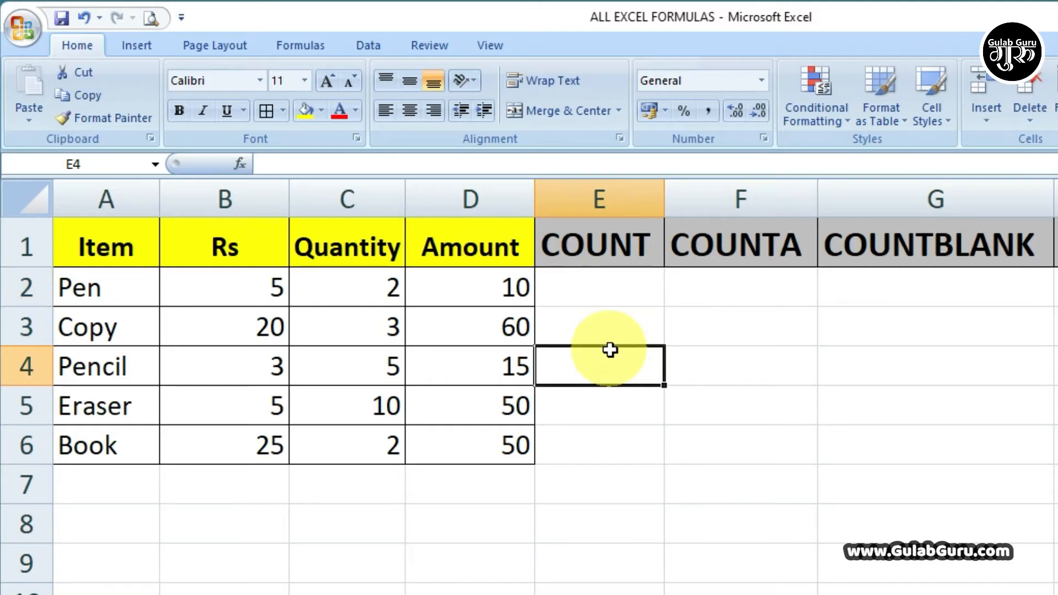
Step: Examine the numeric values in B2:D6 and the text entries in A2:A6, along with the empty result cell under COUNT
left_click(621, 297)
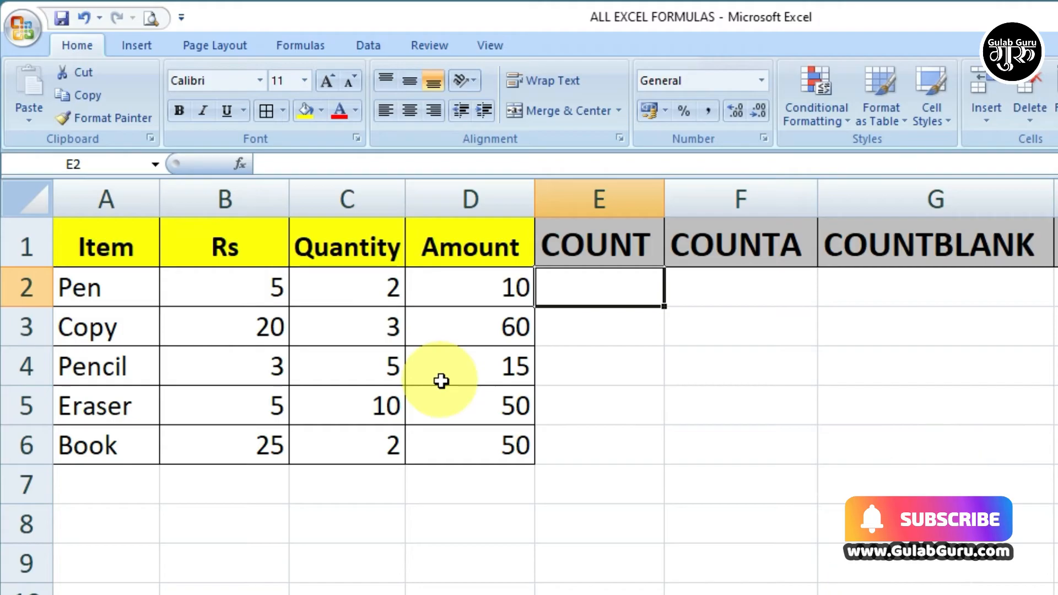
left_click(585, 397)
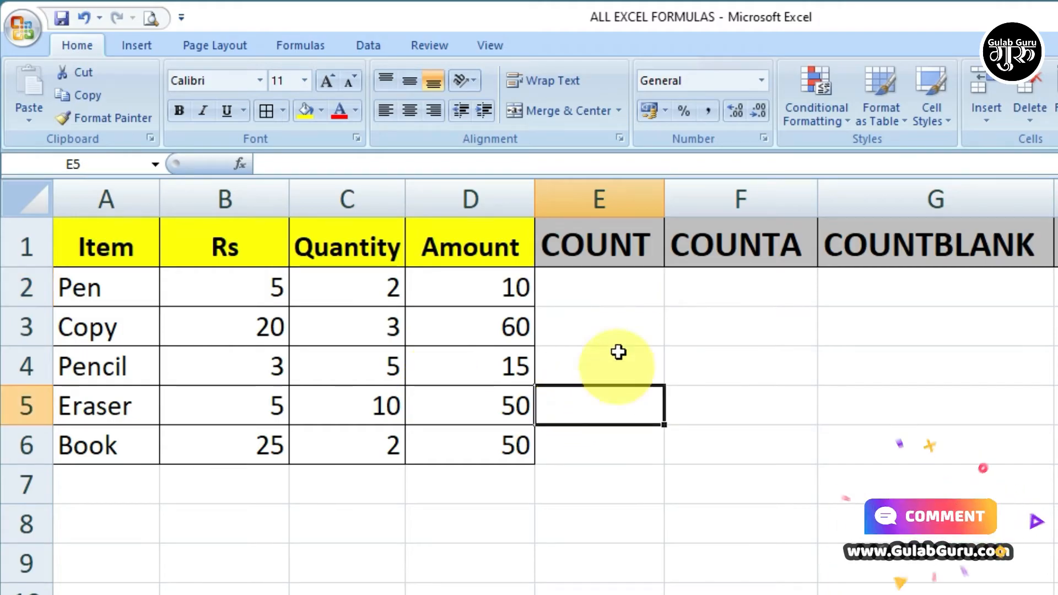
left_click(615, 300)
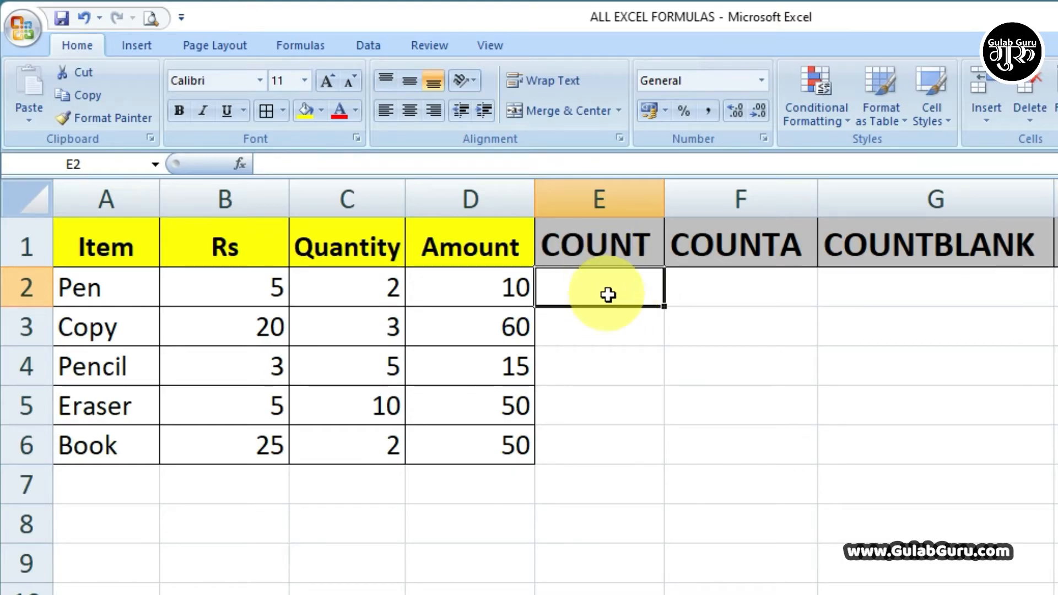
left_click_drag(246, 281, 446, 442)
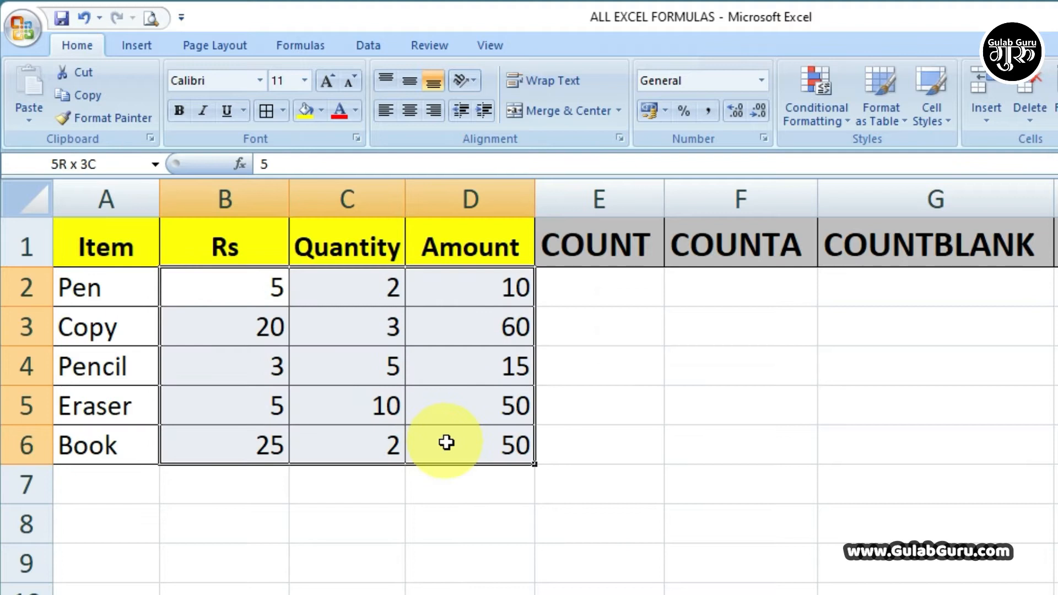
left_click(373, 389)
left_click(343, 368)
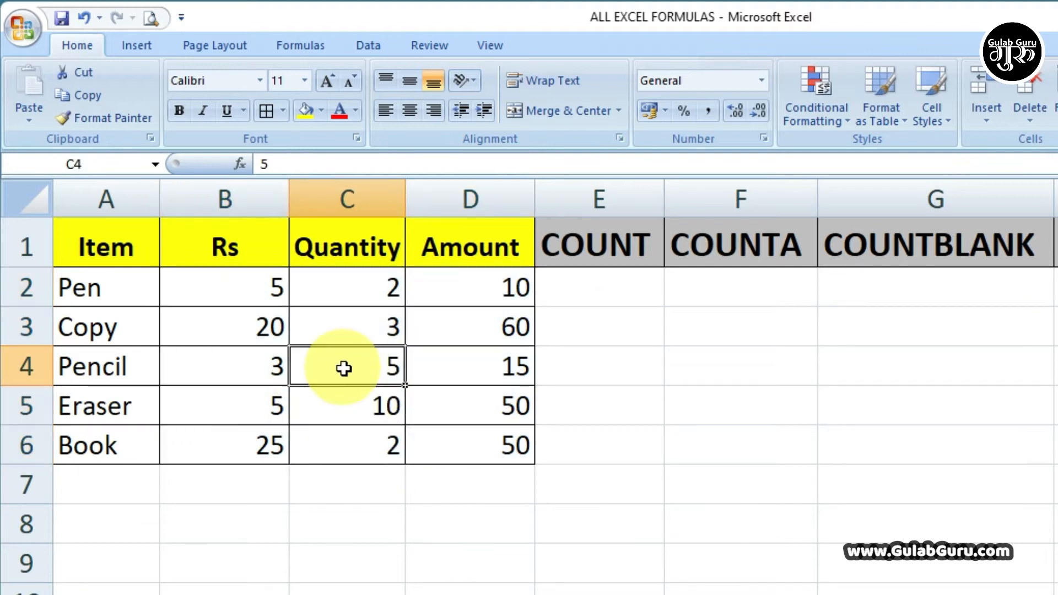
left_click(100, 296)
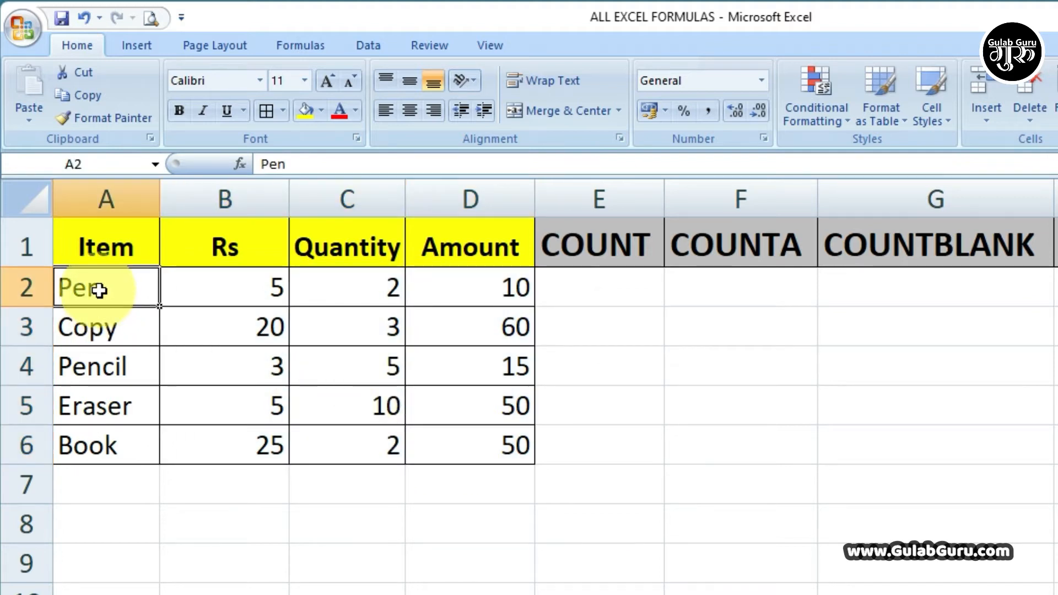
left_click_drag(99, 291, 105, 435)
left_click(314, 412)
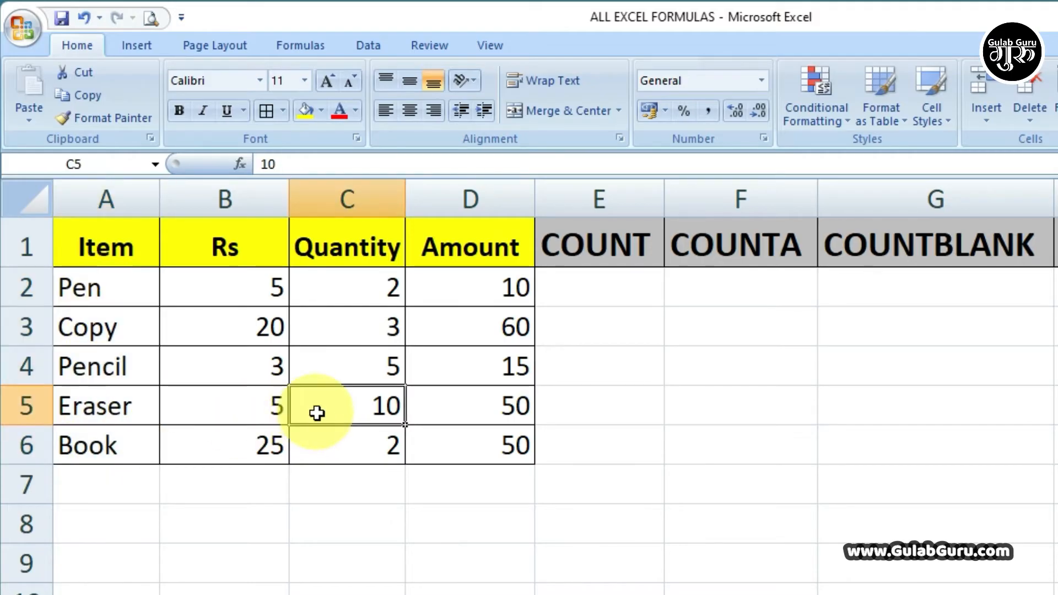
left_click(606, 296)
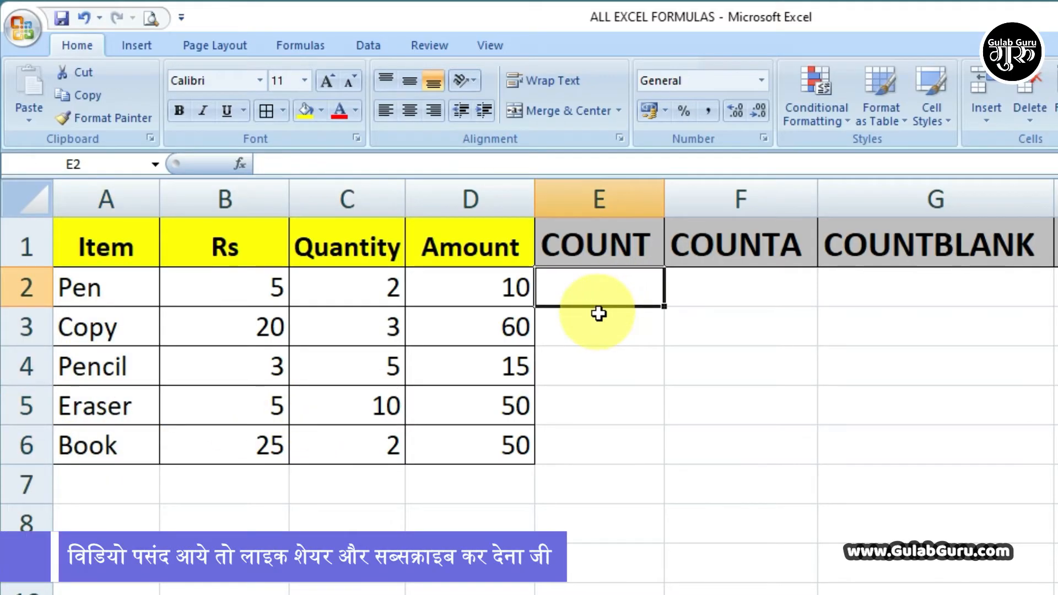
left_click_drag(215, 287, 481, 456)
left_click(641, 362)
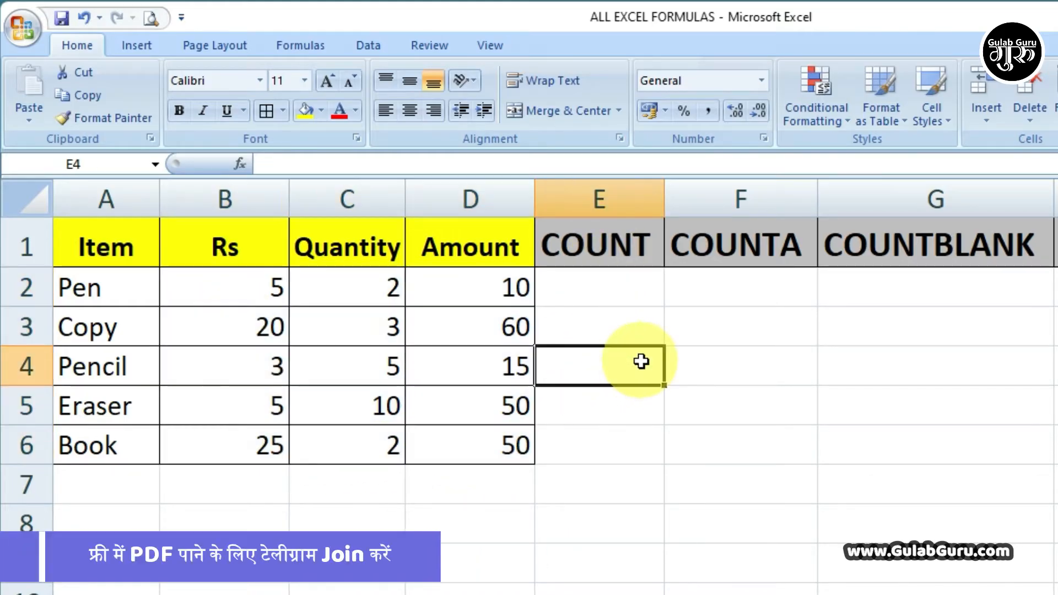
Step: Enter the formula =COUNT(A2:D6) in cell E2
left_click(605, 299)
type("=")
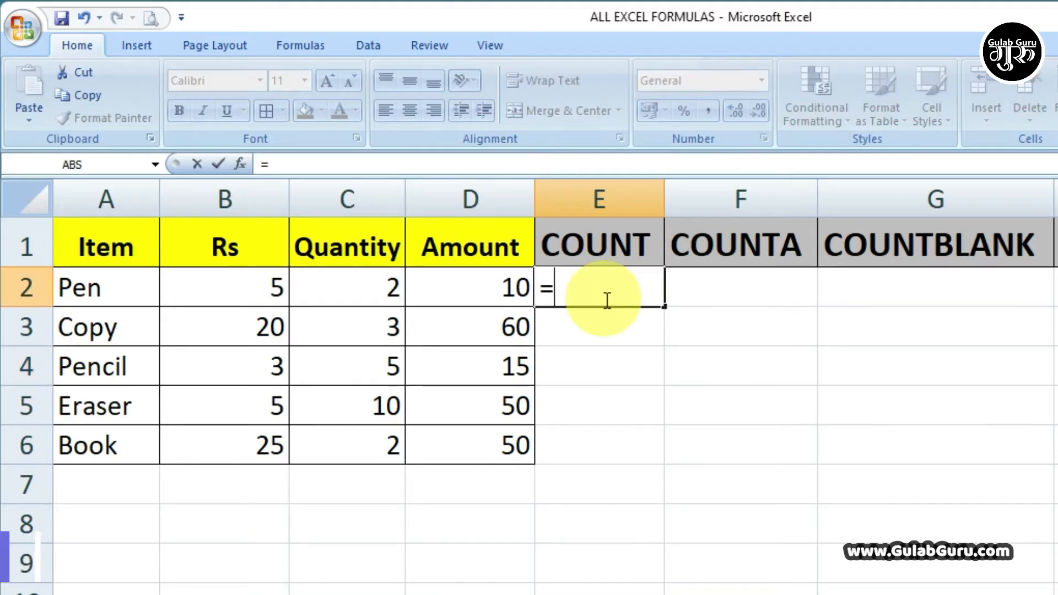
type("COUNT(")
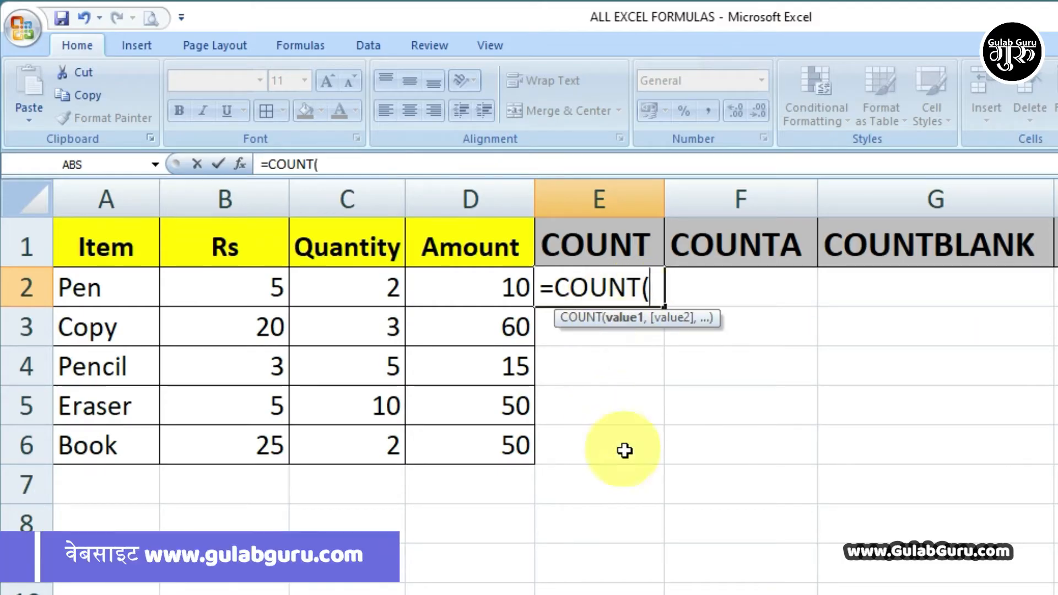
left_click_drag(68, 278, 484, 444)
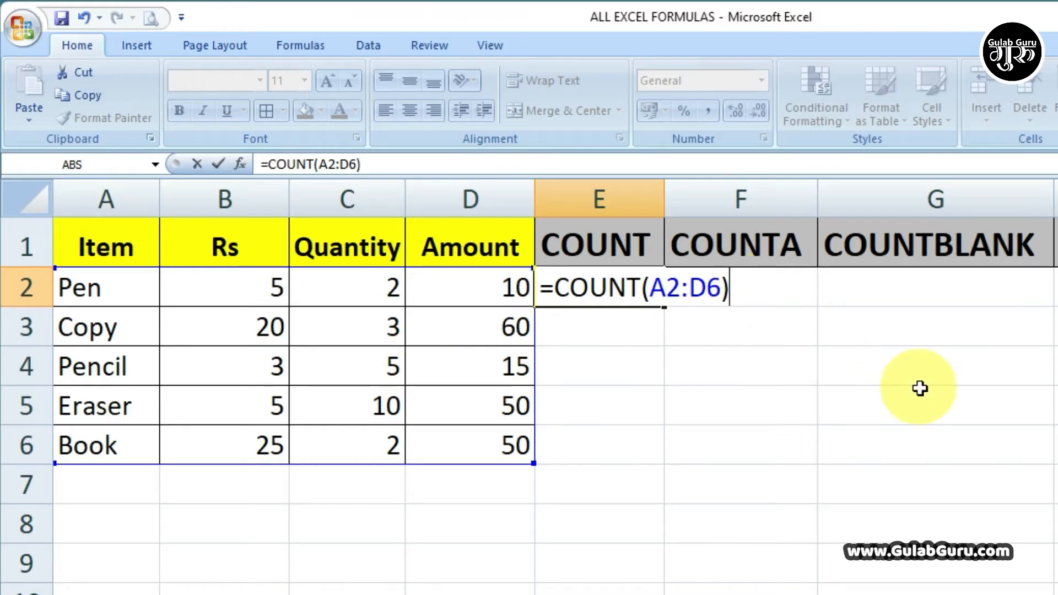
key("Return")
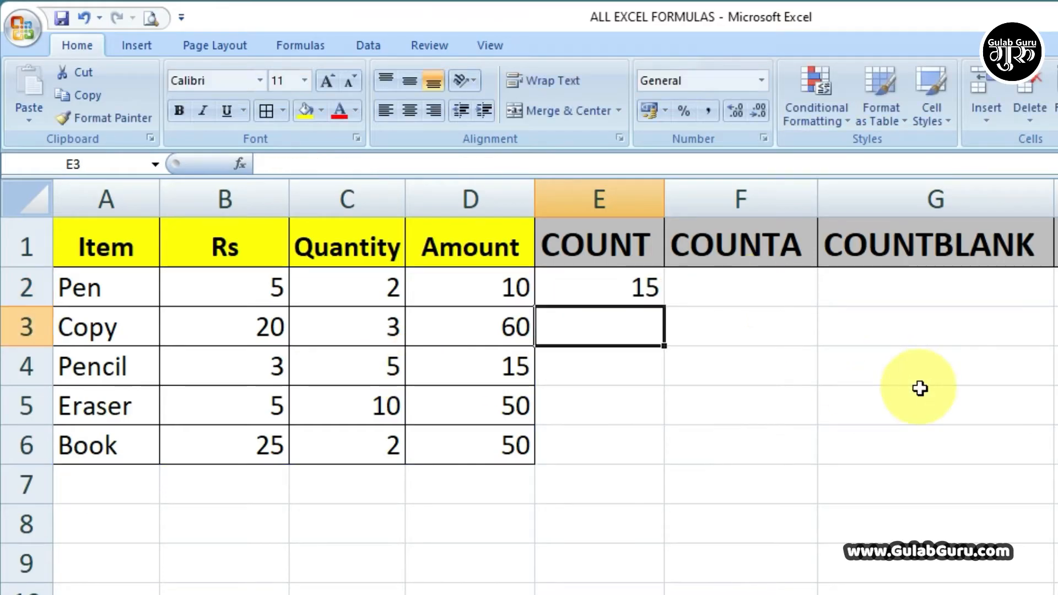
Step: Check the COUNT result in E2 against the numeric cells under Rs, Quantity and Amount, column by column and as one range
left_click(636, 290)
left_click(644, 317)
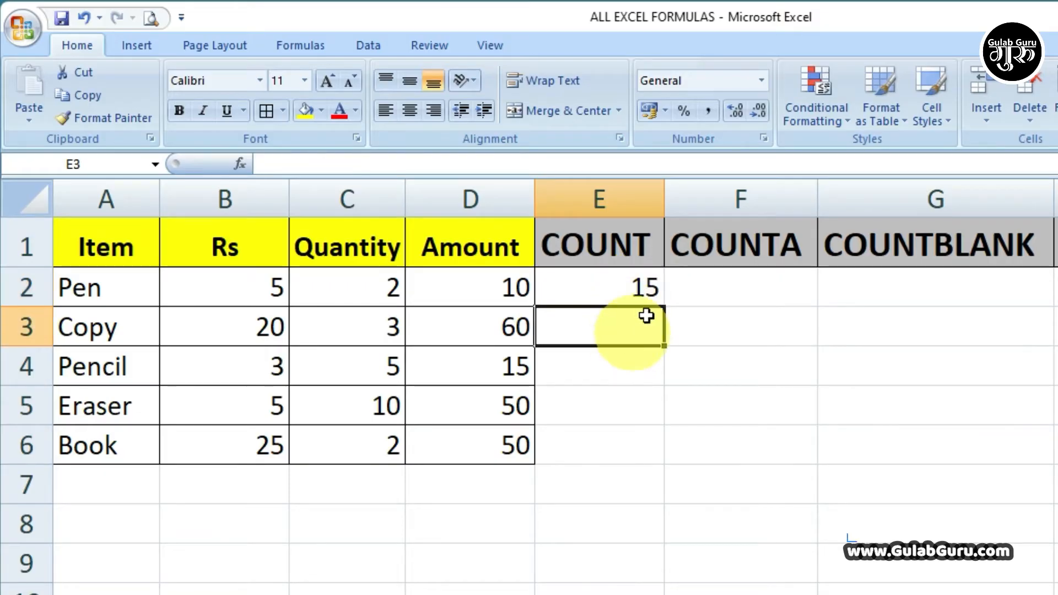
left_click_drag(233, 302, 237, 441)
left_click_drag(366, 287, 350, 462)
left_click_drag(478, 286, 487, 445)
left_click_drag(248, 288, 480, 444)
left_click(617, 286)
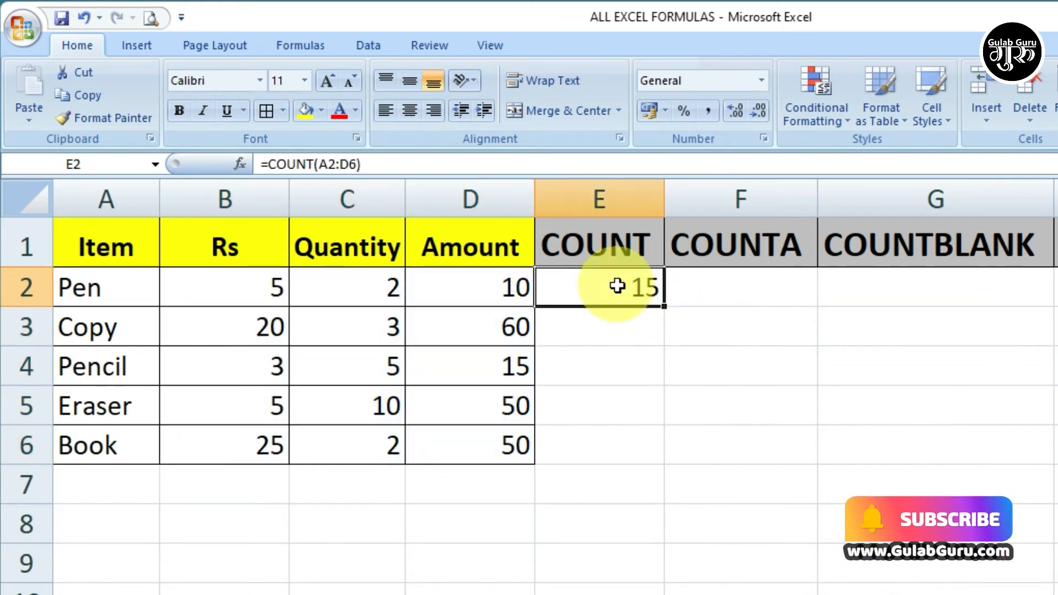
left_click_drag(212, 286, 461, 441)
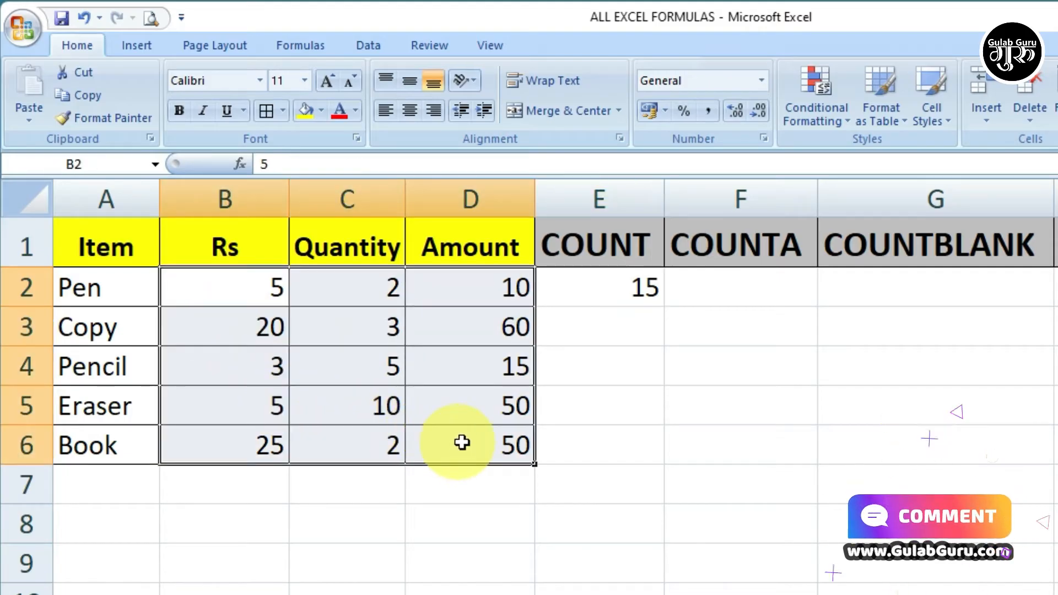
left_click(609, 356)
Step: Compare the text cells A2:A6 and the full range A2:D6 with the numeric range B2:D6 to see which cells COUNT includes
left_click(131, 301)
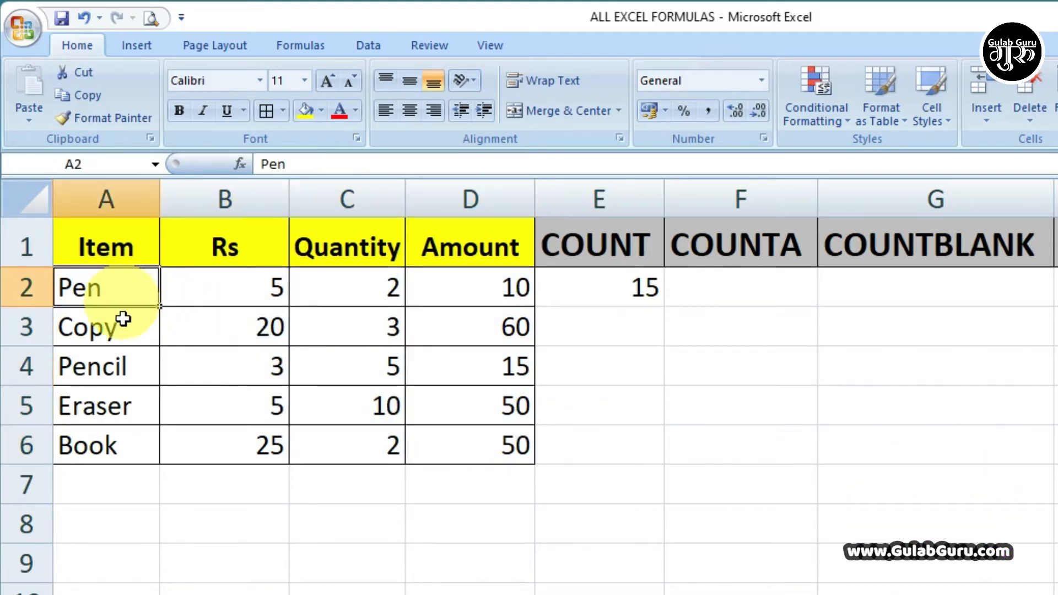
left_click_drag(123, 318, 114, 439)
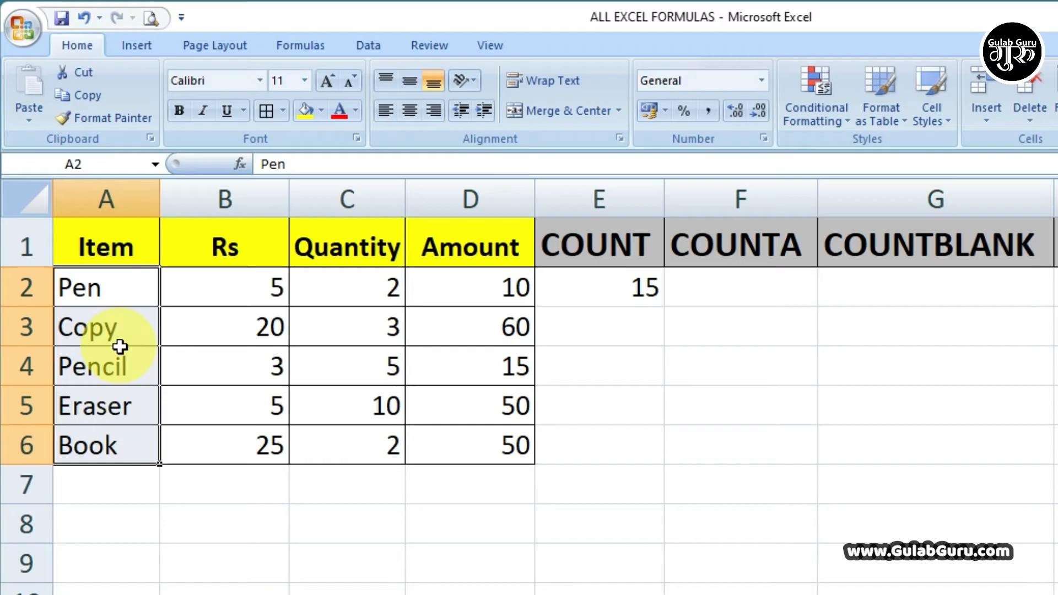
left_click_drag(118, 295, 528, 455)
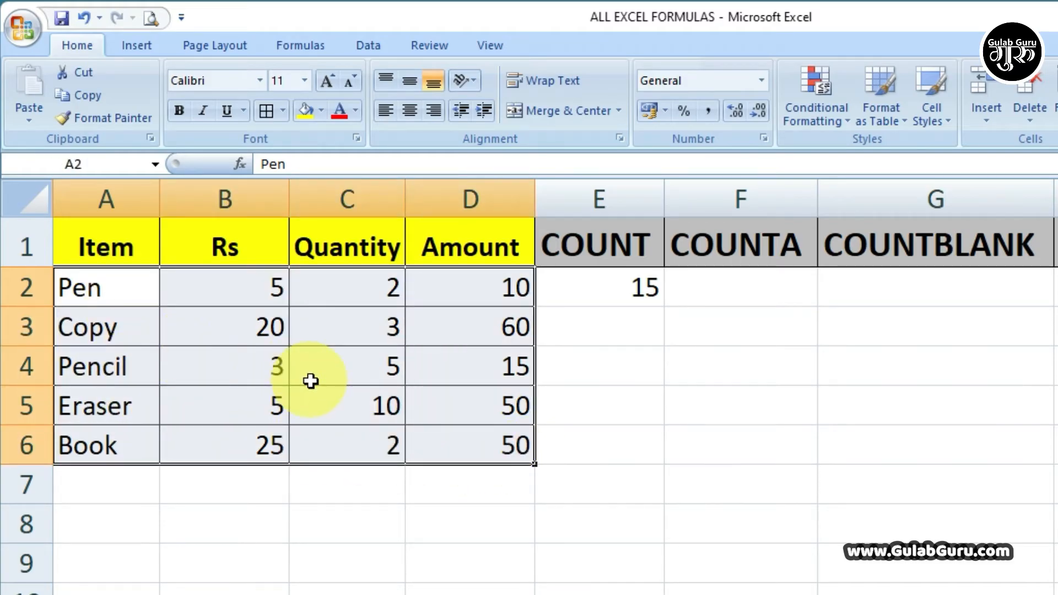
left_click(598, 333)
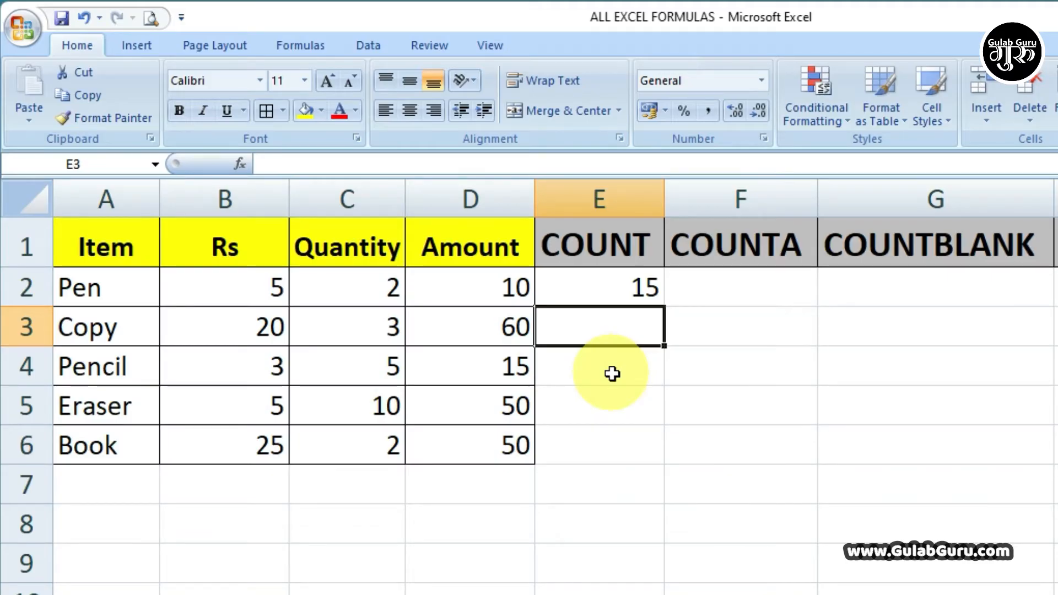
left_click_drag(210, 286, 474, 455)
left_click(606, 435)
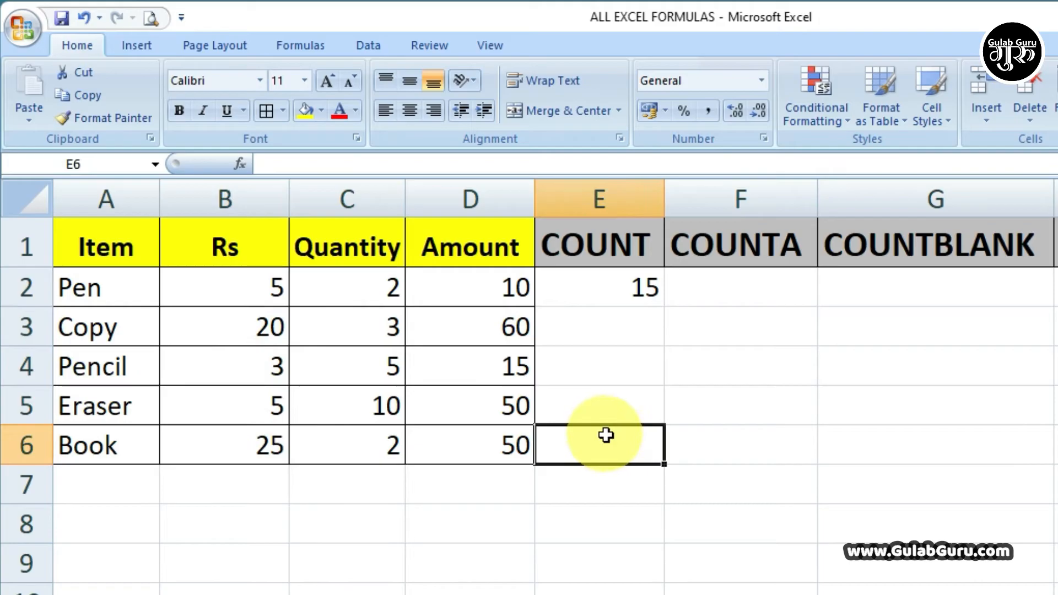
left_click(630, 392)
left_click(629, 433)
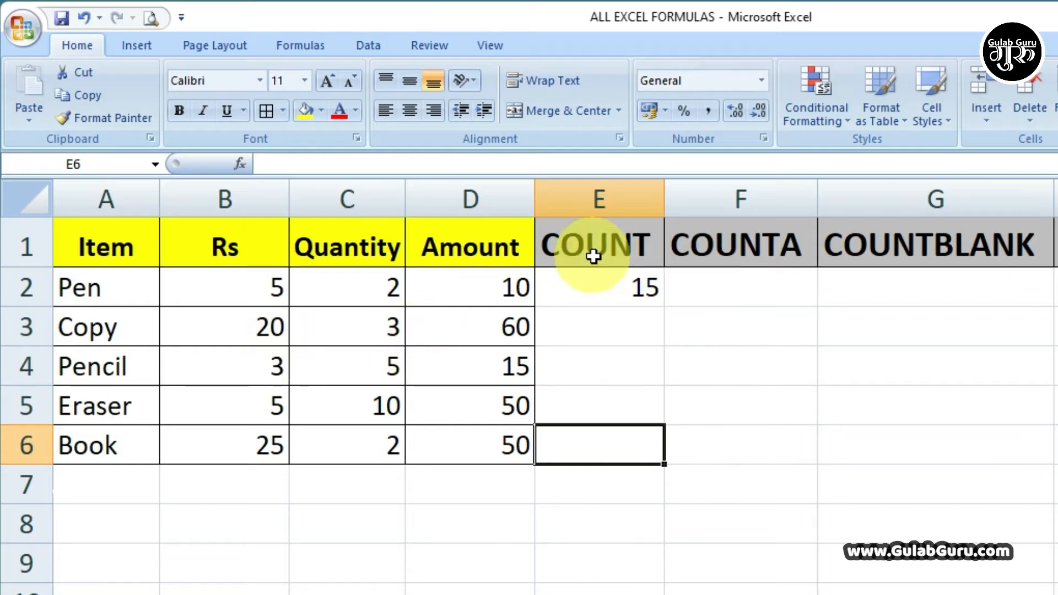
Step: Enter the formula =COUNTA(A2:D6) in cell F2
left_click(682, 289)
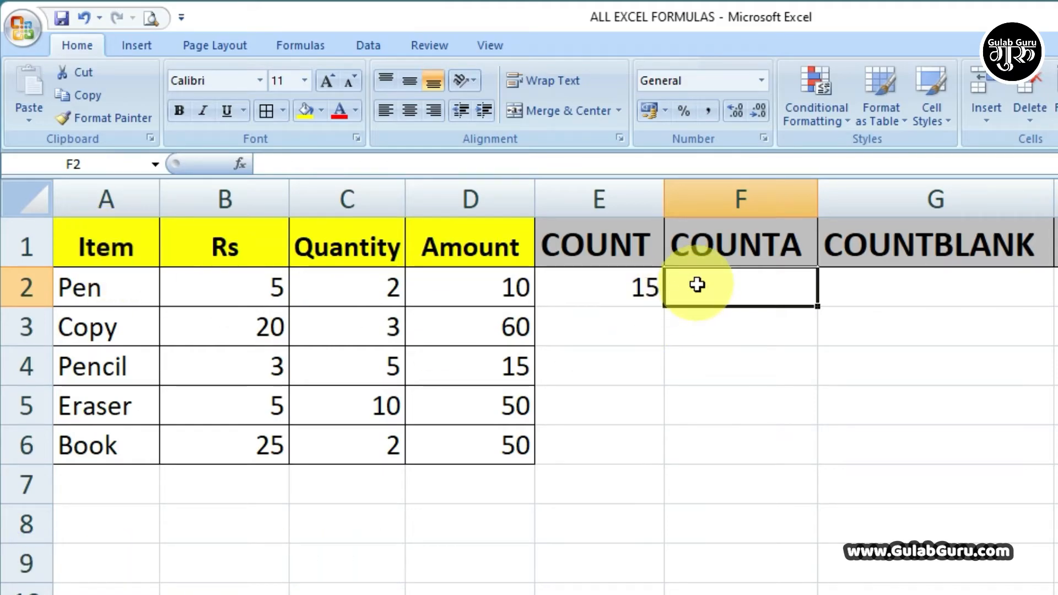
type("=")
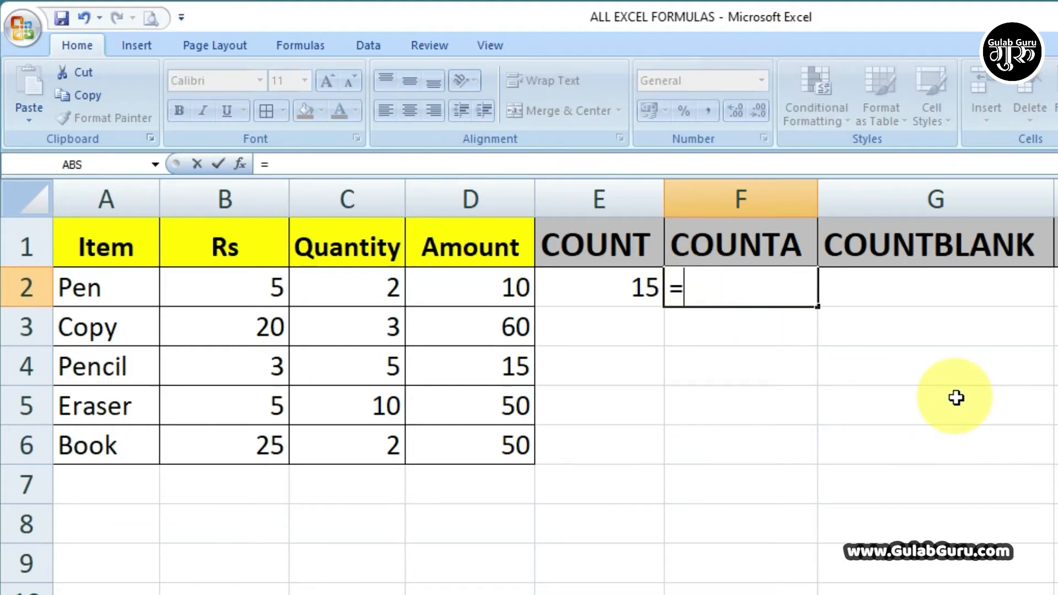
type("COUNTA")
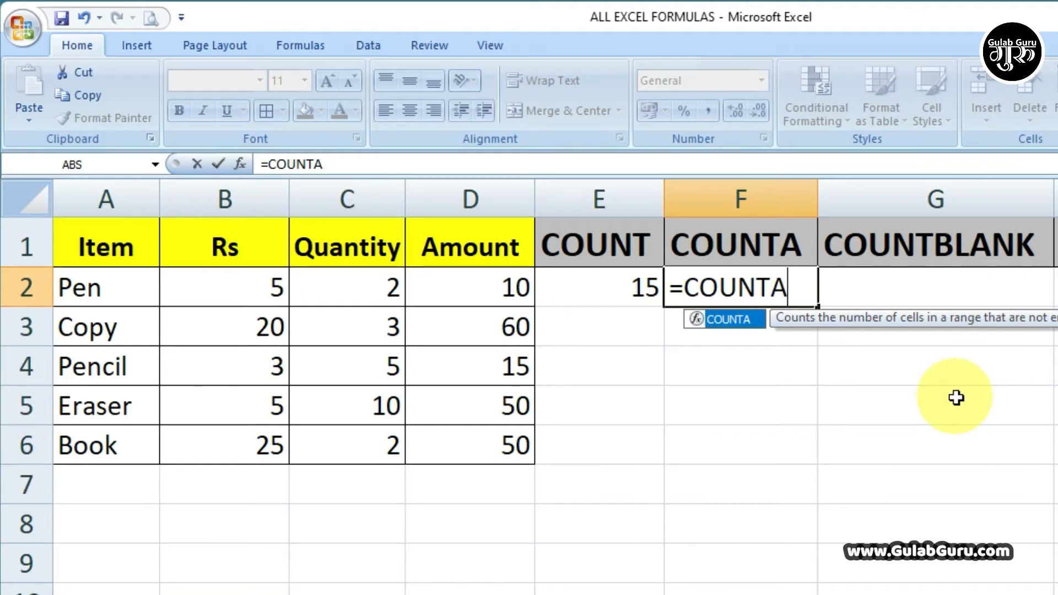
type("(")
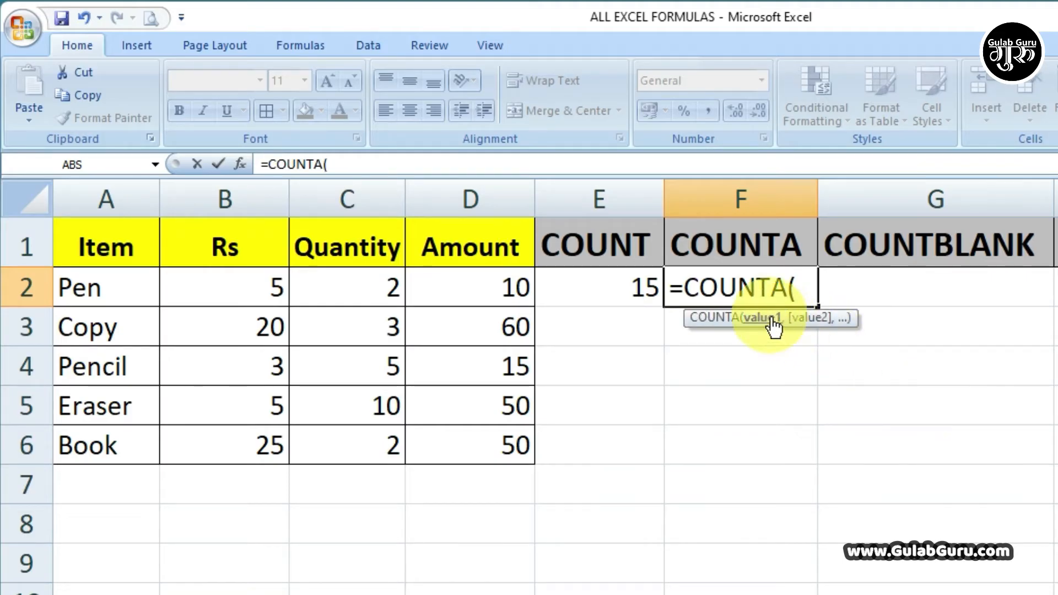
left_click_drag(60, 287, 509, 458)
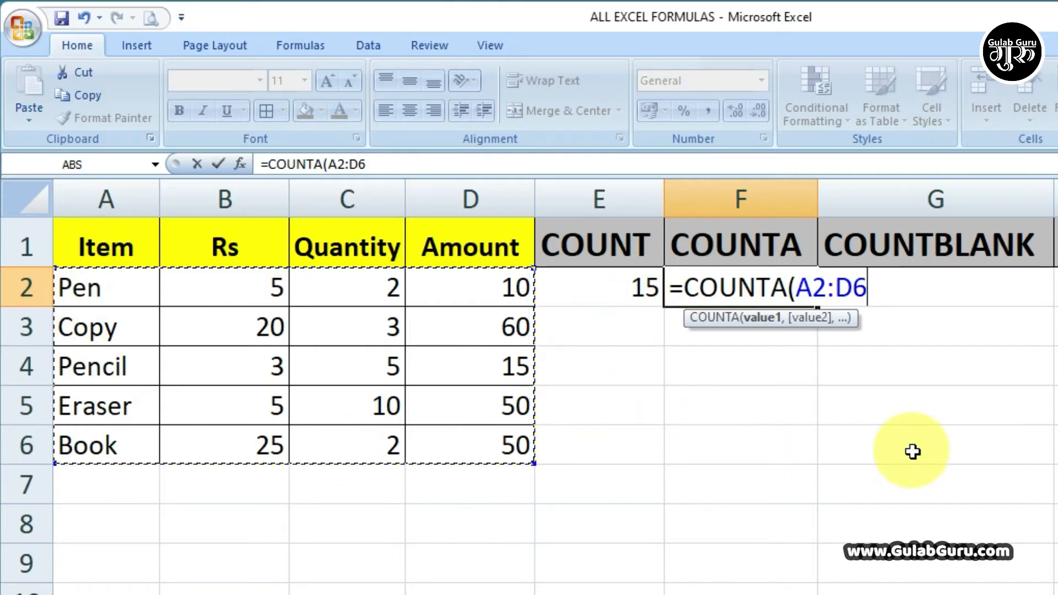
type(")")
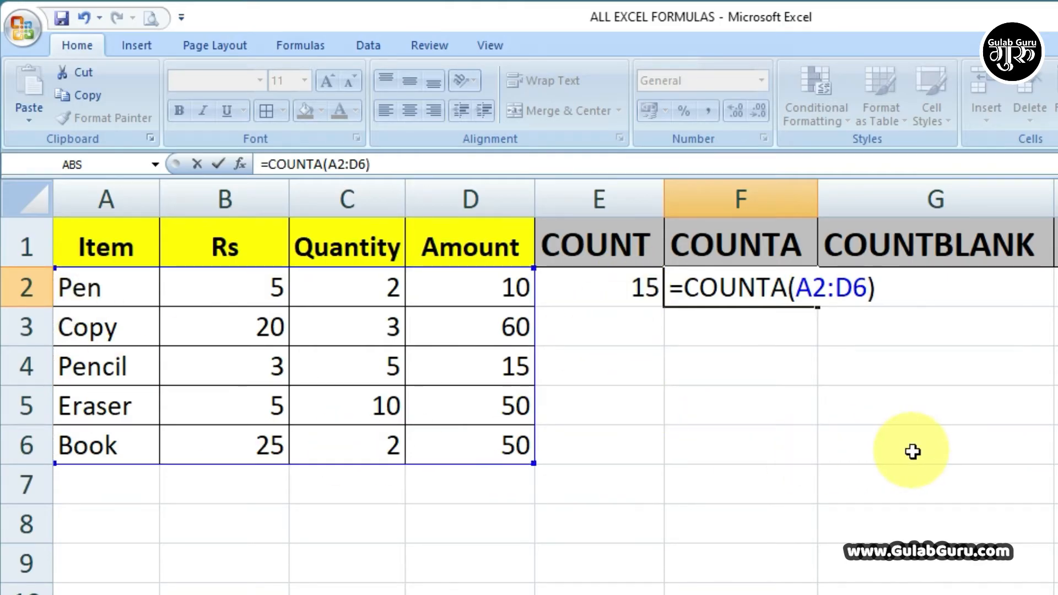
key("Return")
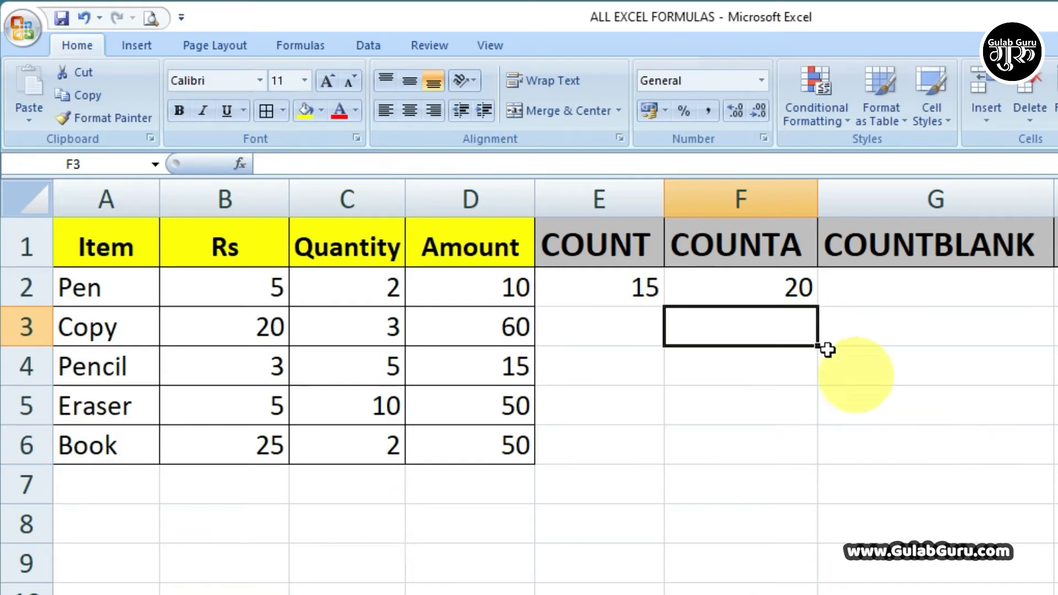
Step: Compare the COUNTA result in F2 with the COUNT result in E2 and the numeric cells B2:D6
left_click(779, 287)
left_click(613, 289)
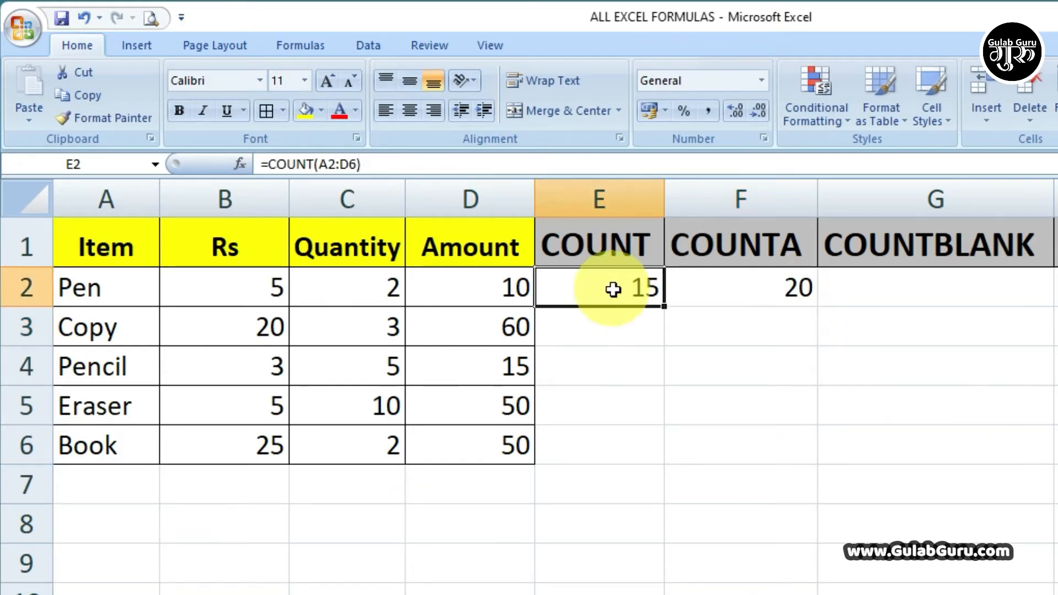
left_click(770, 328)
left_click(623, 287)
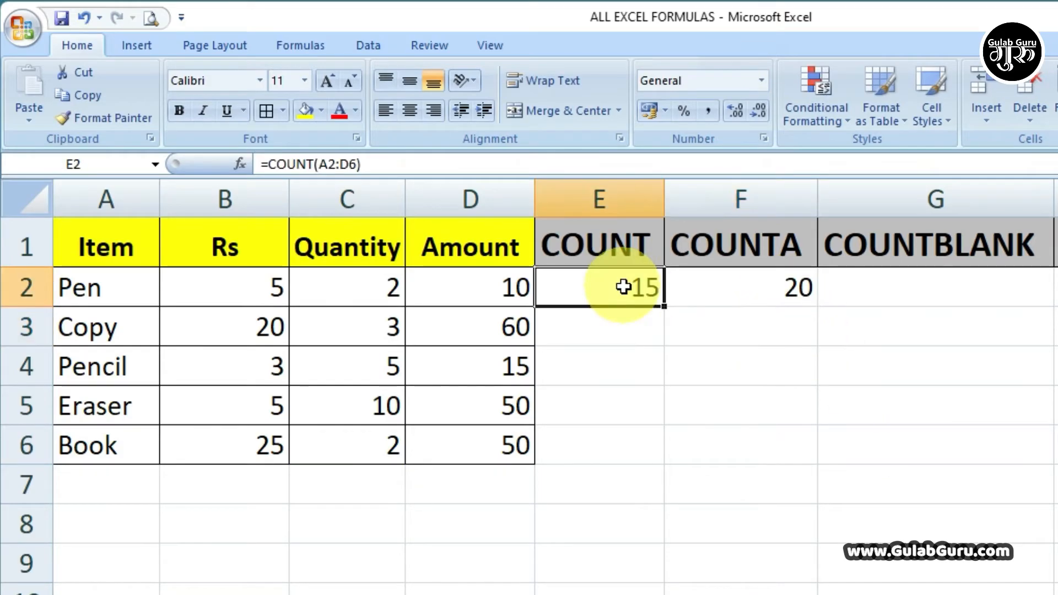
left_click_drag(270, 286, 468, 444)
left_click(367, 371)
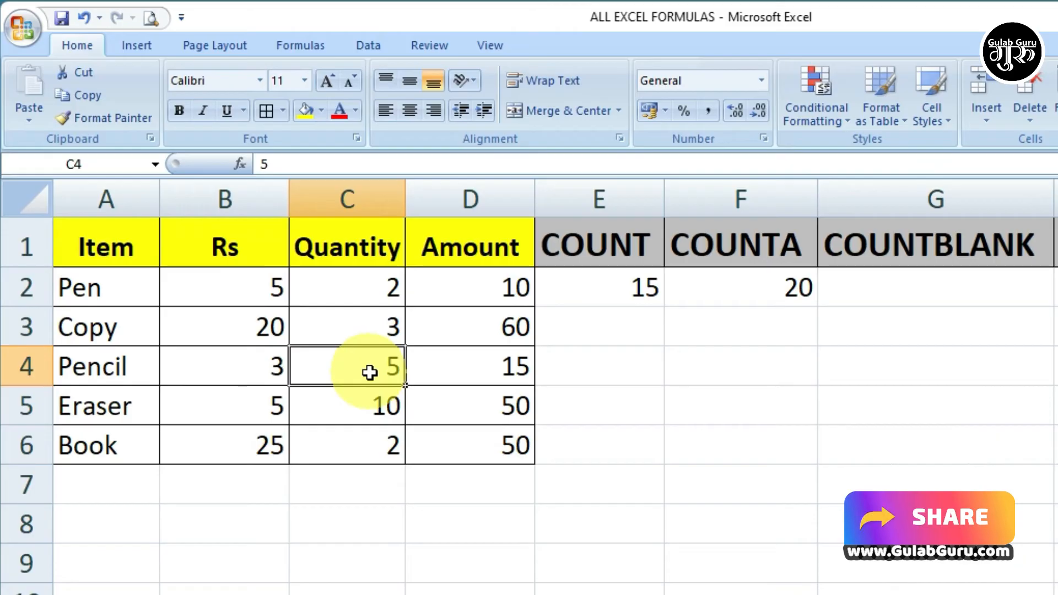
left_click(739, 287)
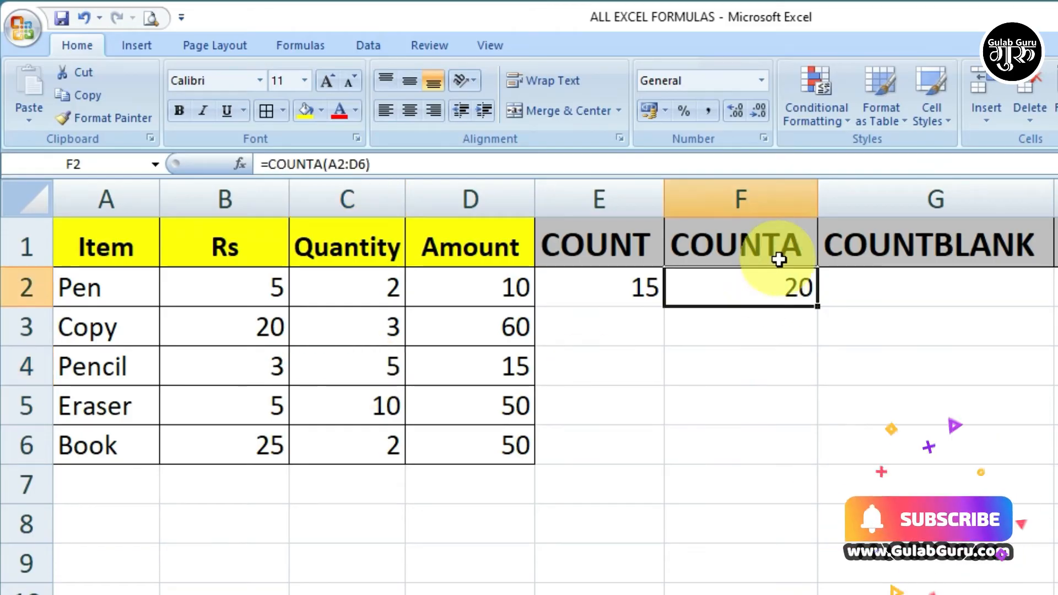
left_click(779, 329)
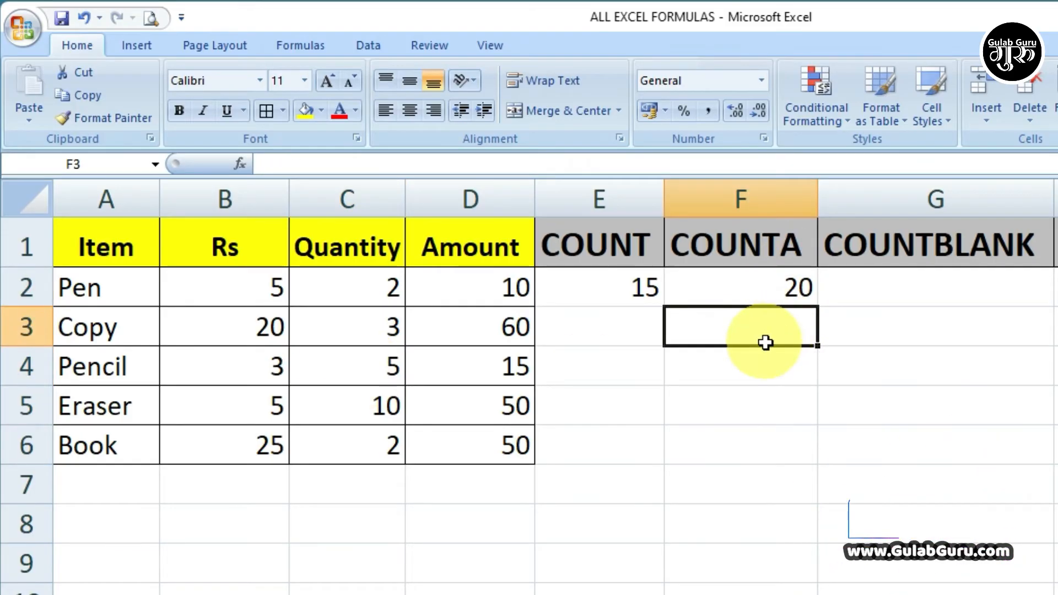
left_click_drag(259, 298, 435, 445)
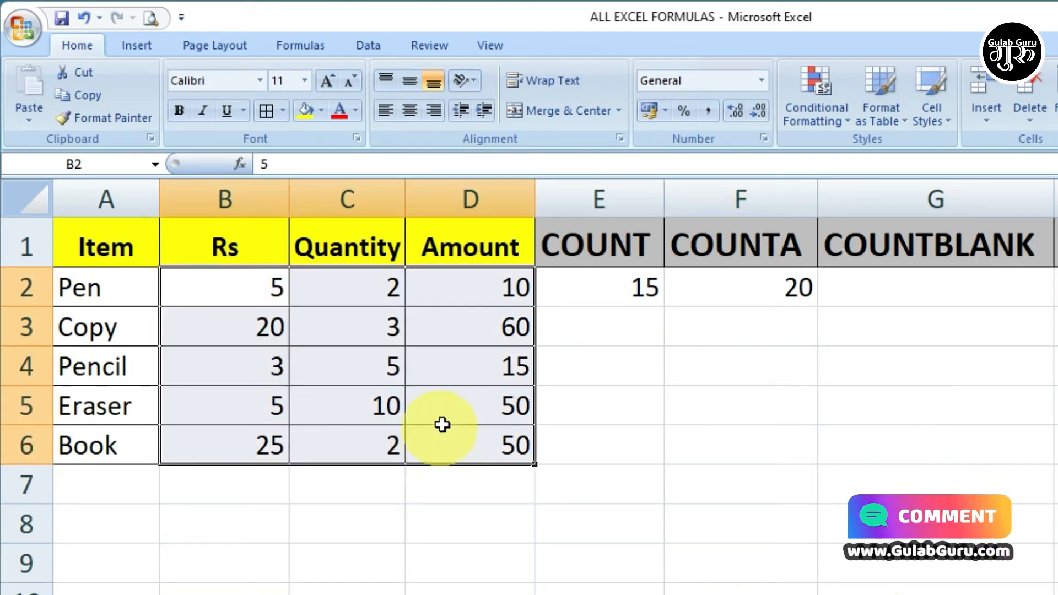
Step: Compare the text cells A2:A6 with the numeric cells B2:D6 that make up the COUNTA range
left_click(442, 425)
left_click_drag(109, 288, 109, 443)
left_click(402, 449)
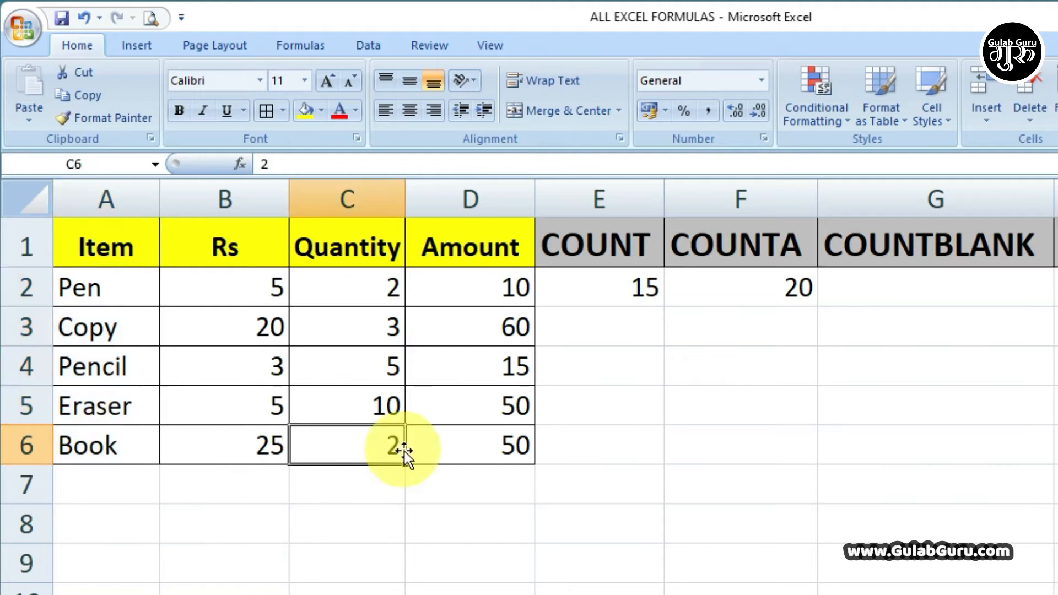
left_click(803, 446)
Step: Examine the table cells A2:D6 for blanks ahead of using COUNTBLANK in G2
left_click(929, 277)
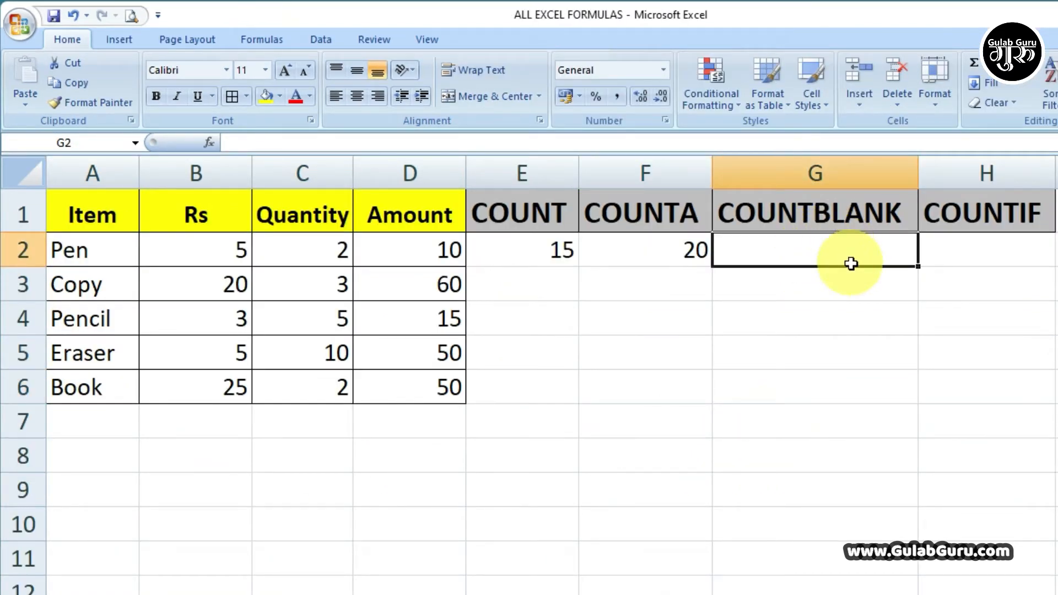
key("Down")
key("Down")
key("Down")
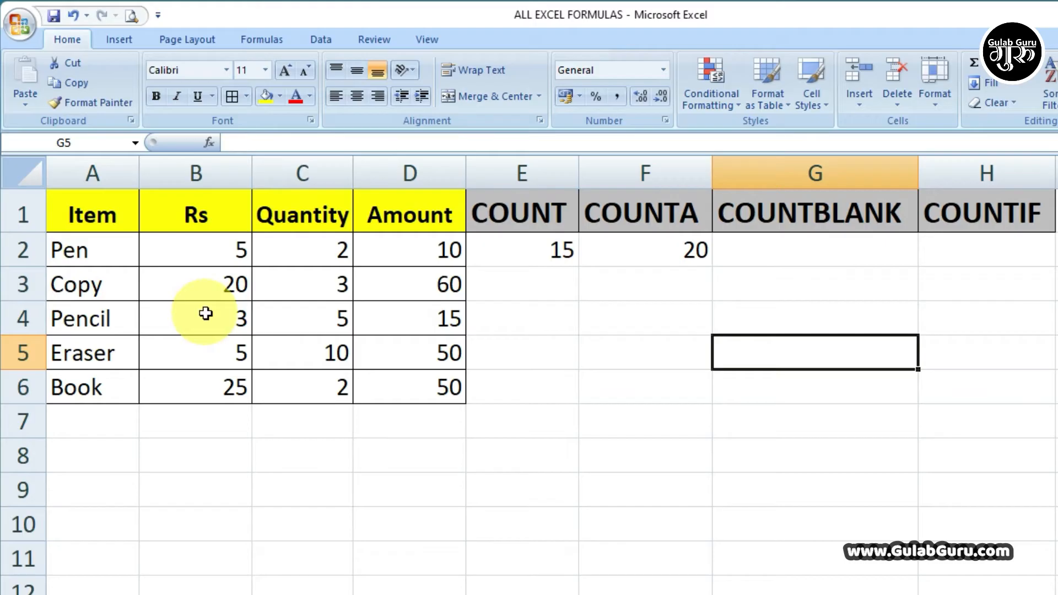
left_click(774, 242)
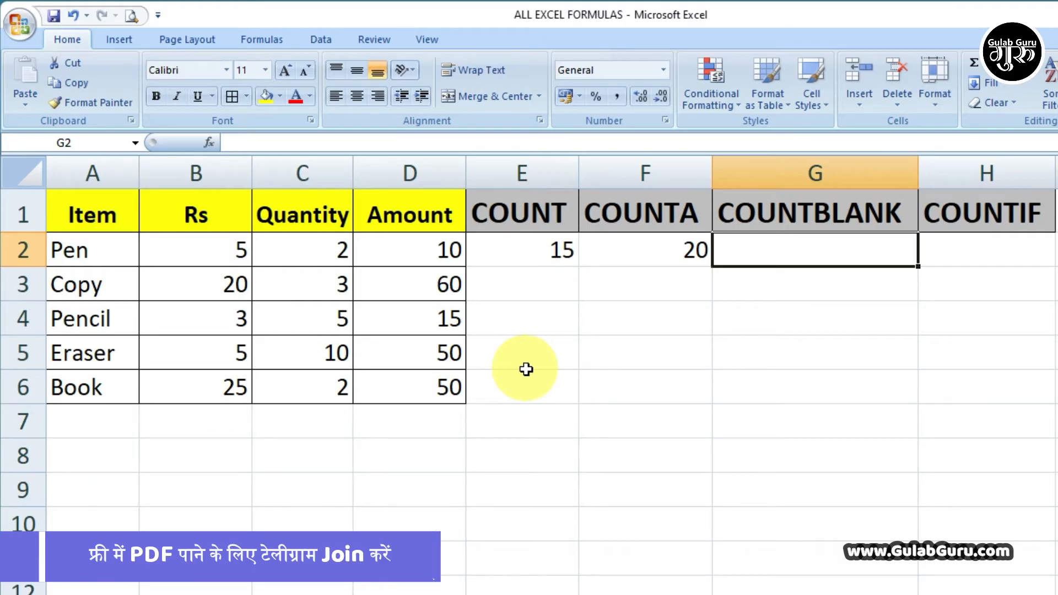
left_click(428, 318)
key("Left")
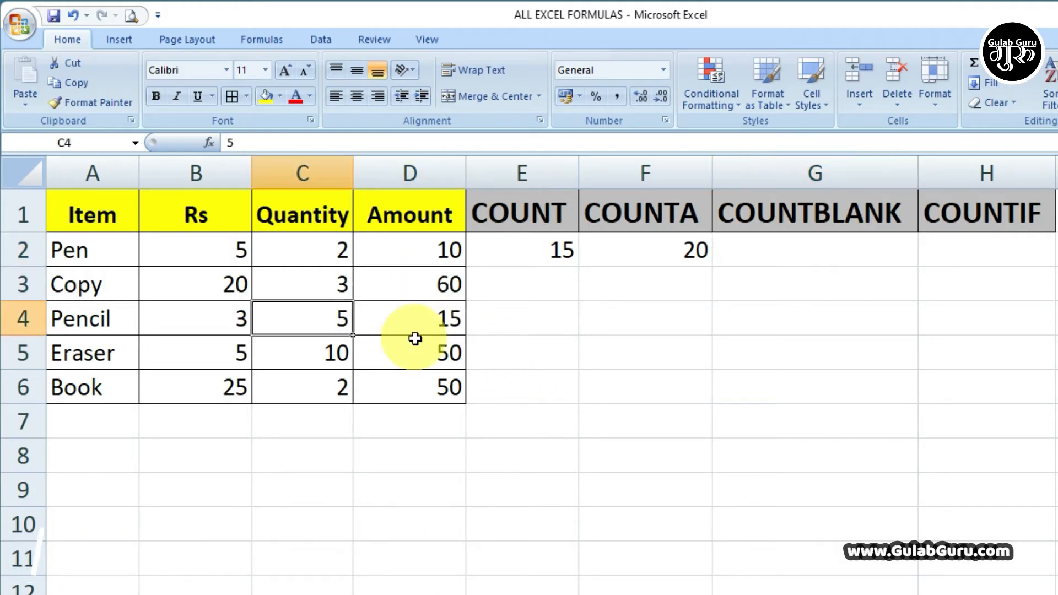
left_click(415, 339)
left_click(319, 285)
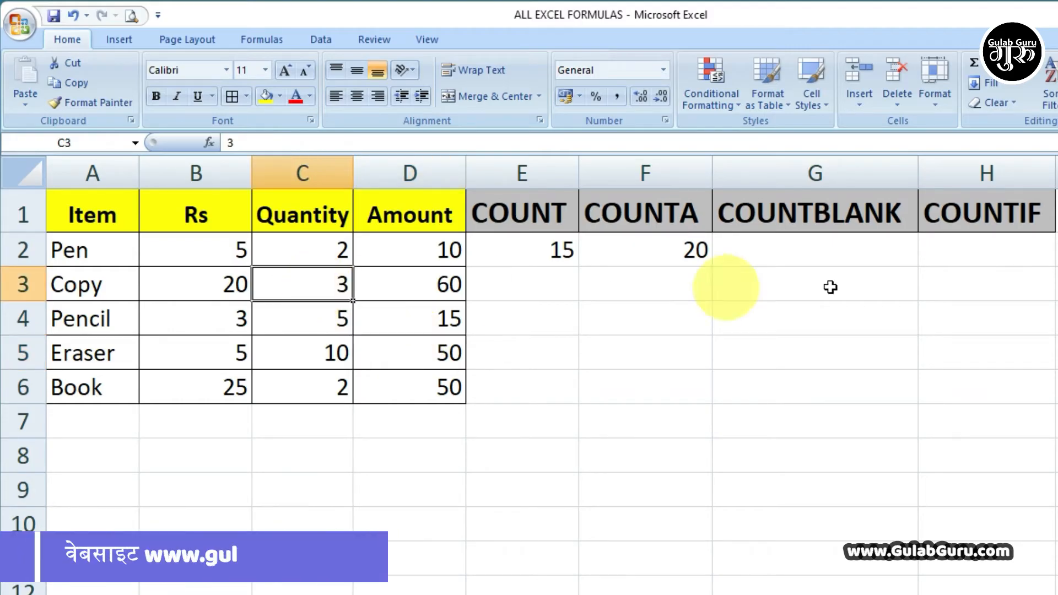
left_click(817, 251)
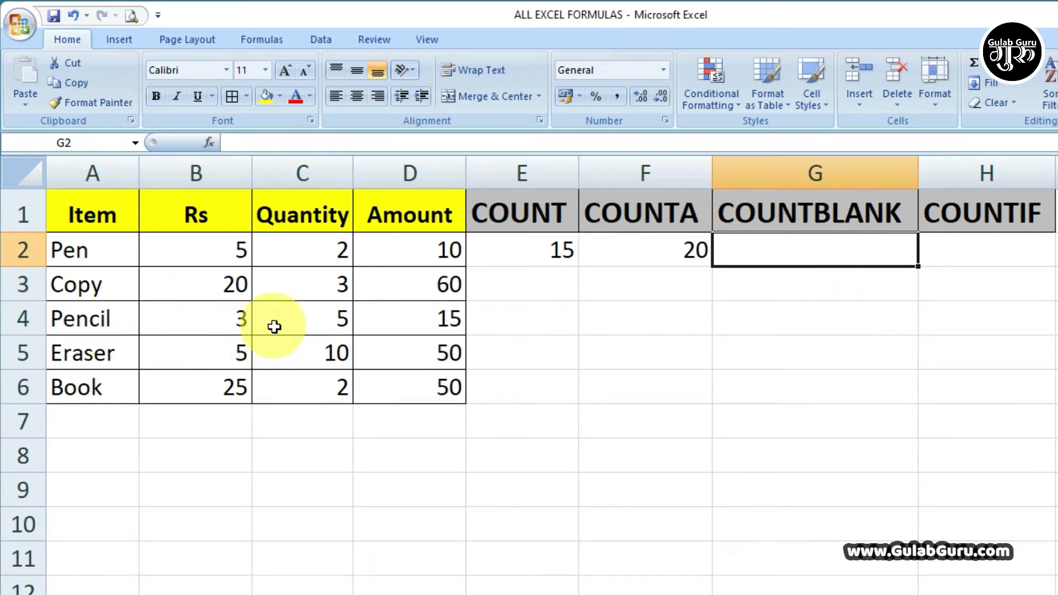
Step: Clear the contents of cells C4, B3, D3 and D4 to create blanks in the item table
left_click(310, 327)
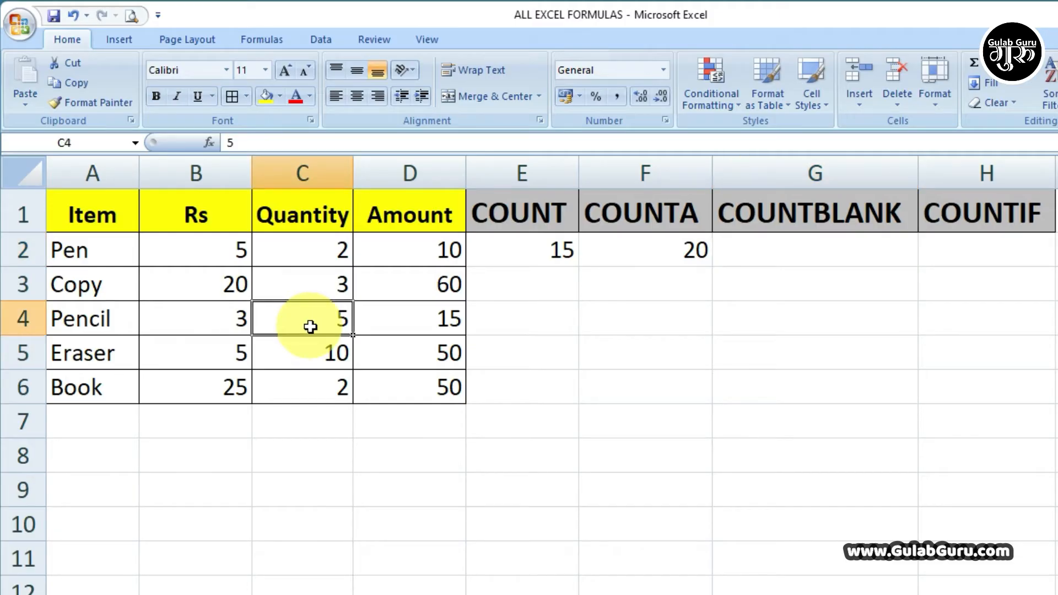
key("Delete")
left_click(223, 285)
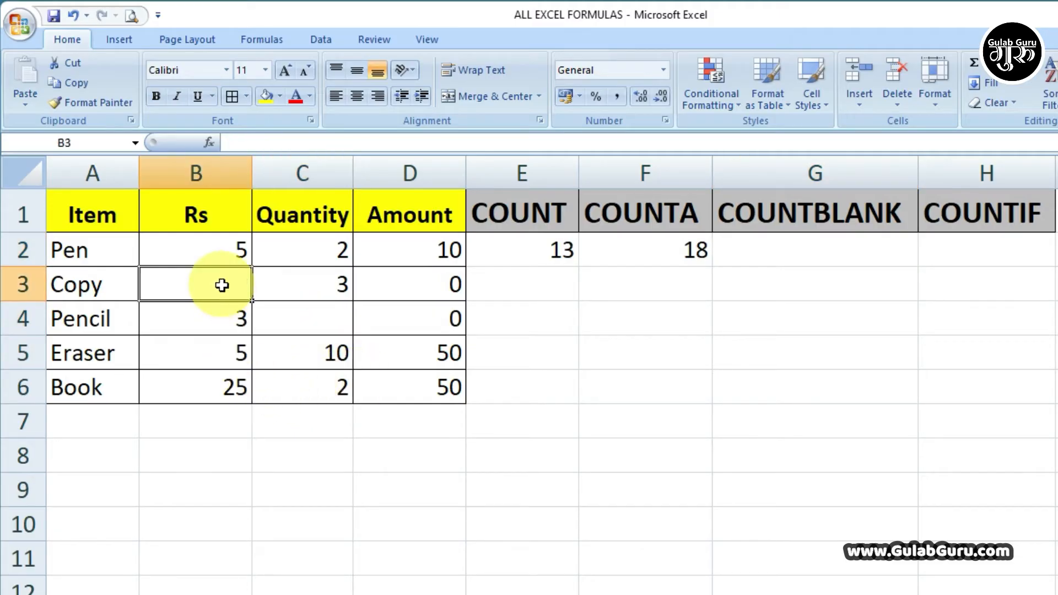
left_click(424, 283)
key("Delete")
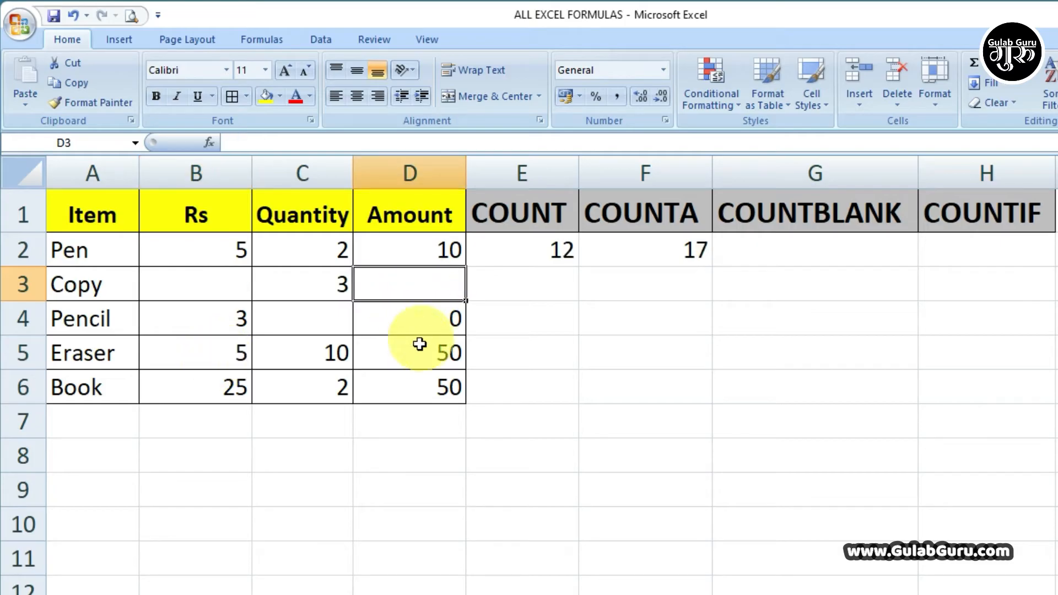
left_click(424, 324)
key("Delete")
left_click(689, 384)
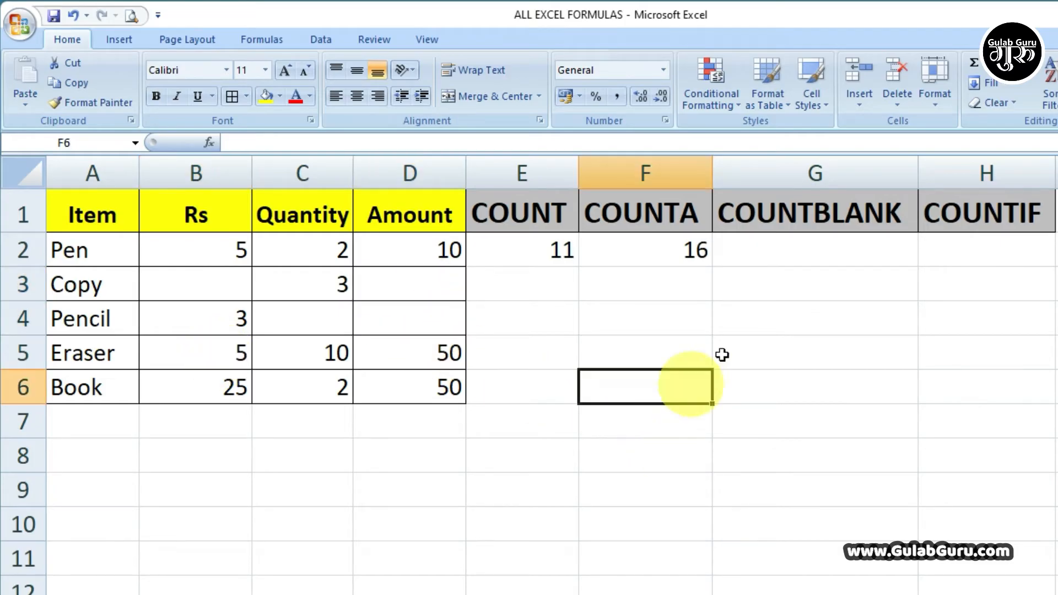
Step: Enter the formula =COUNTBLANK(A2:D6) in cell G2
left_click(734, 252)
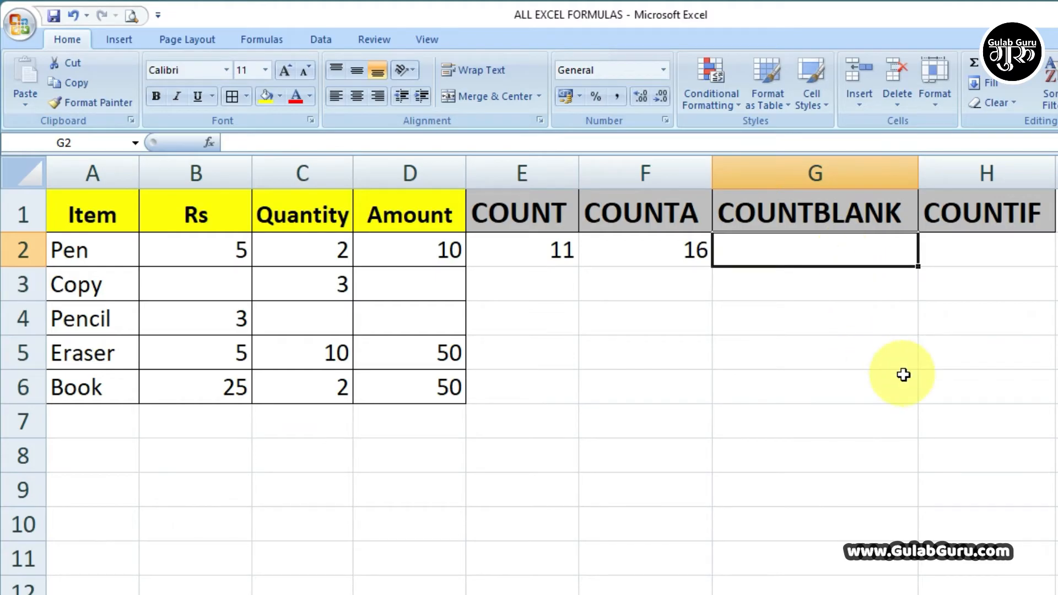
type("=")
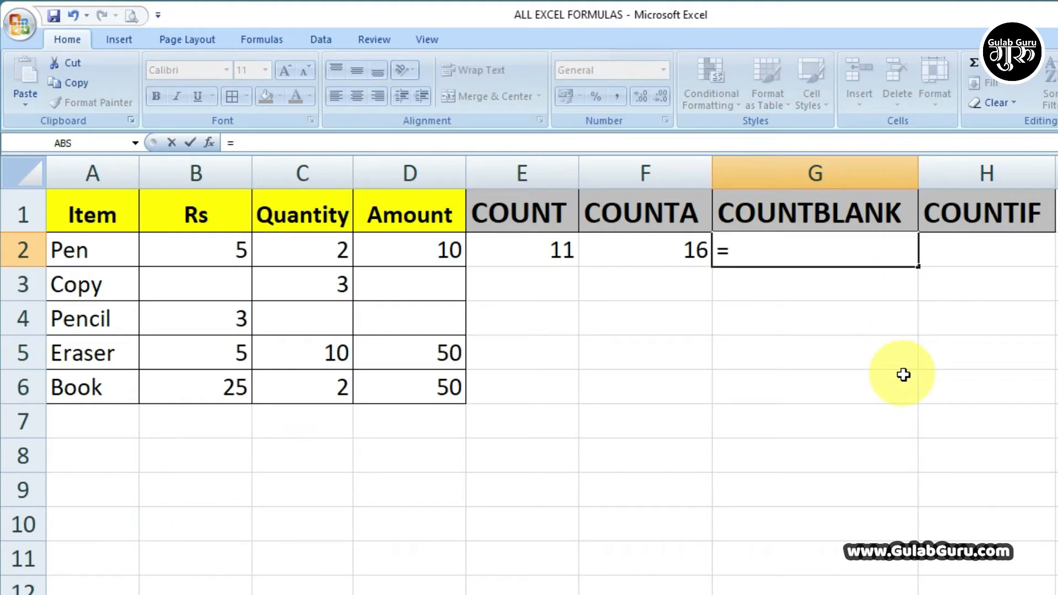
type("COUNTB")
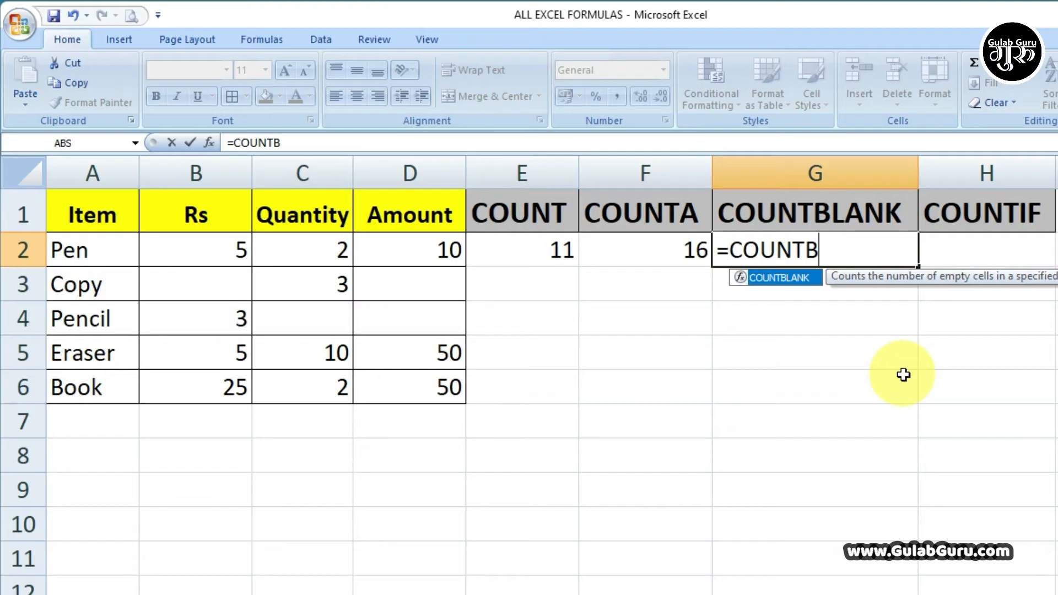
key("Tab")
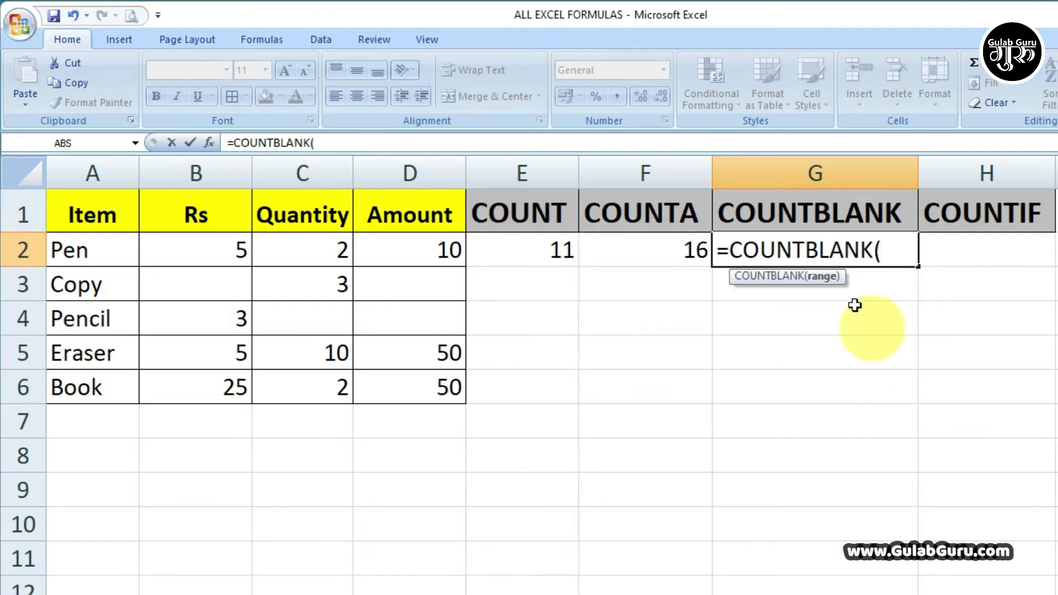
left_click_drag(82, 250, 420, 384)
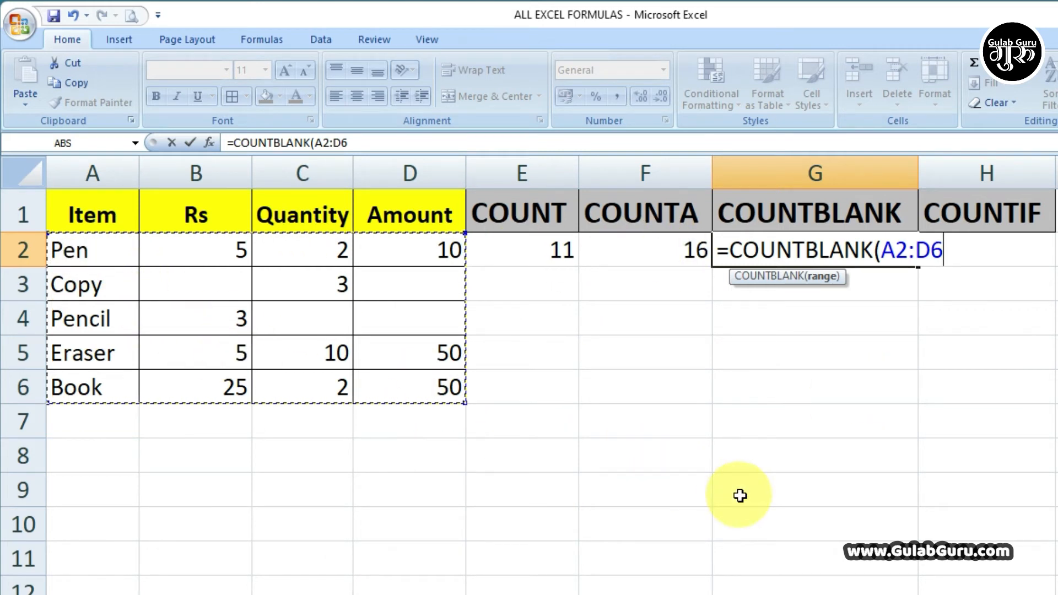
type(")")
key("Return")
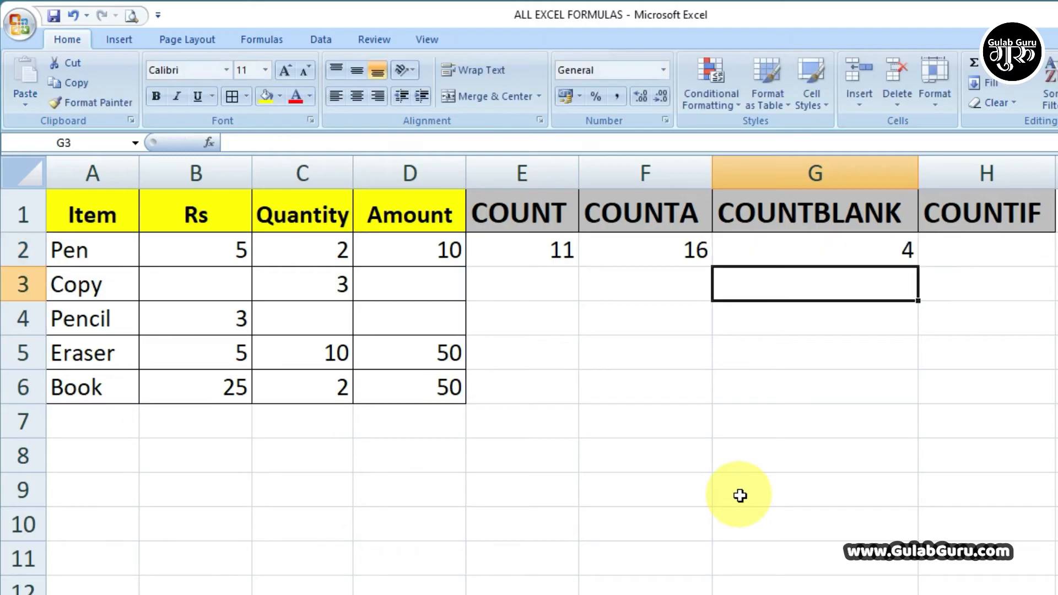
Step: Check the COUNTBLANK result in G2 against the empty cells B3, D3, D4 and C4
left_click(846, 251)
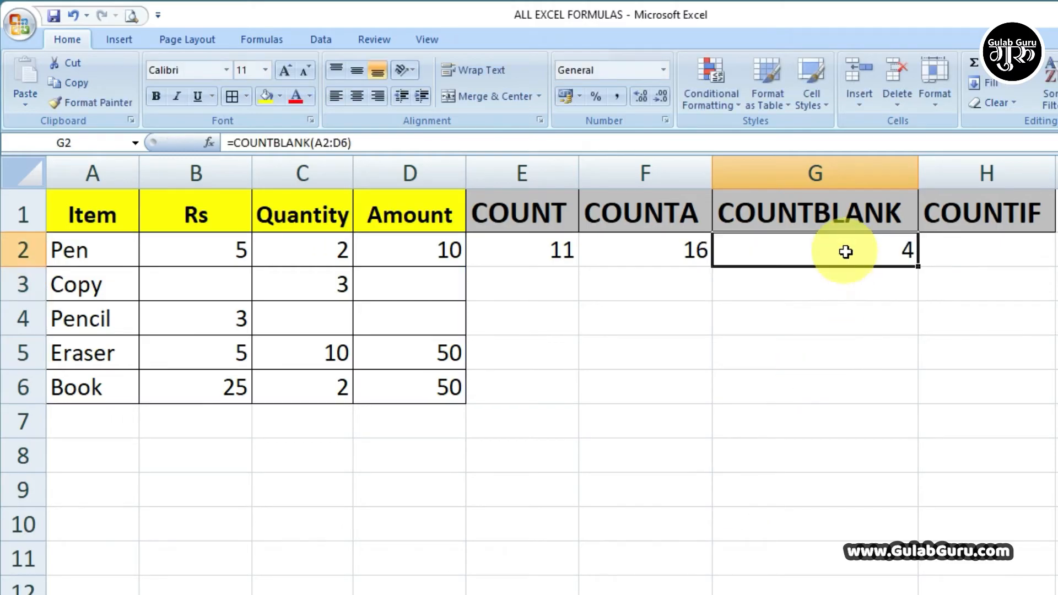
left_click(853, 307)
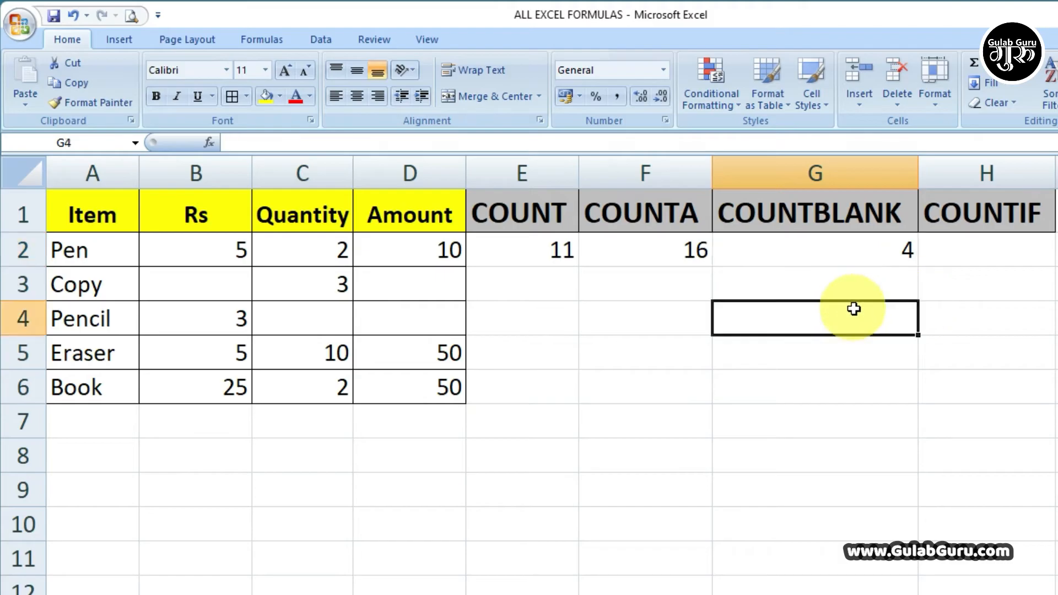
left_click(196, 281)
left_click(405, 281)
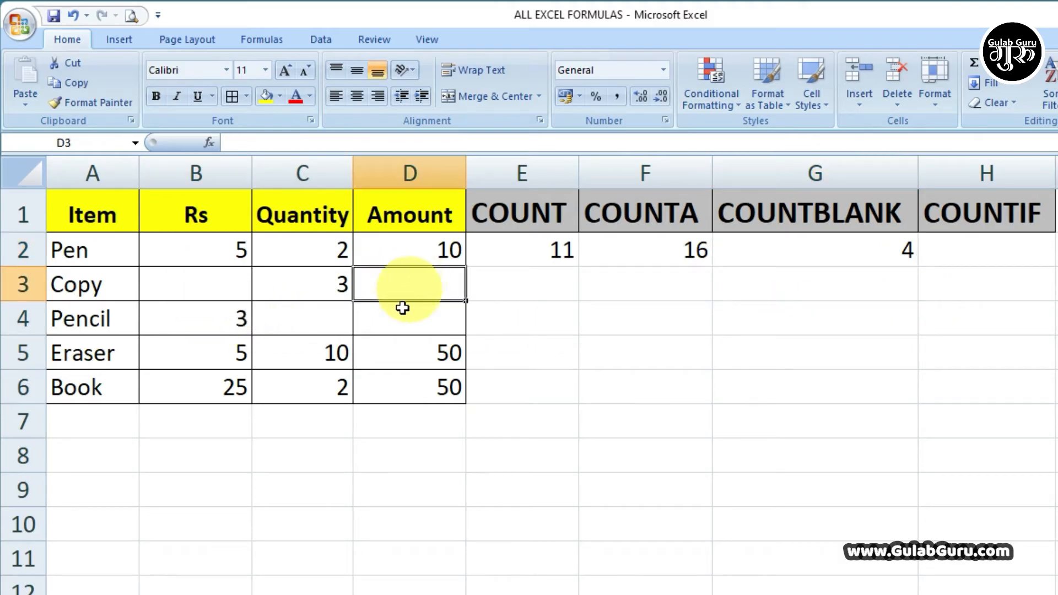
left_click(406, 311)
left_click(320, 318)
Step: Fill two of the blanks by entering 1 in cell B3 and 2 in cell C4
left_click(199, 281)
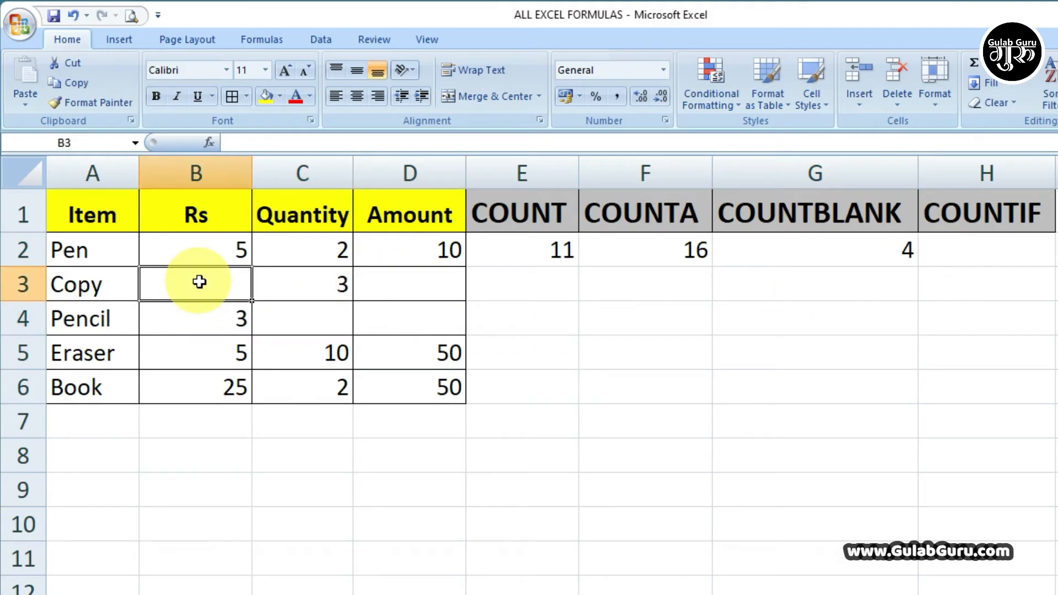
type("1")
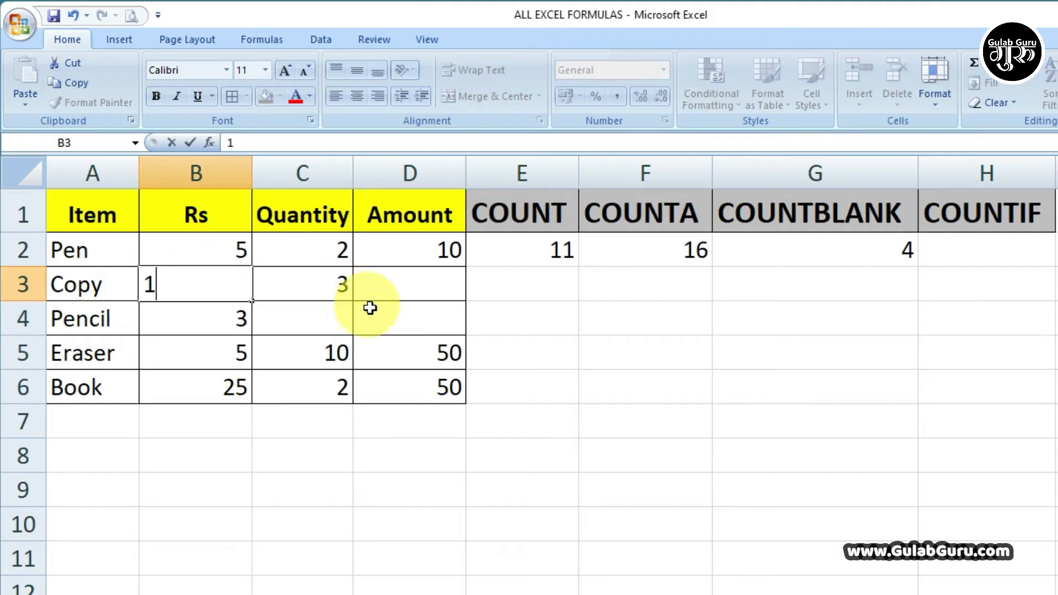
left_click(389, 309)
left_click(306, 312)
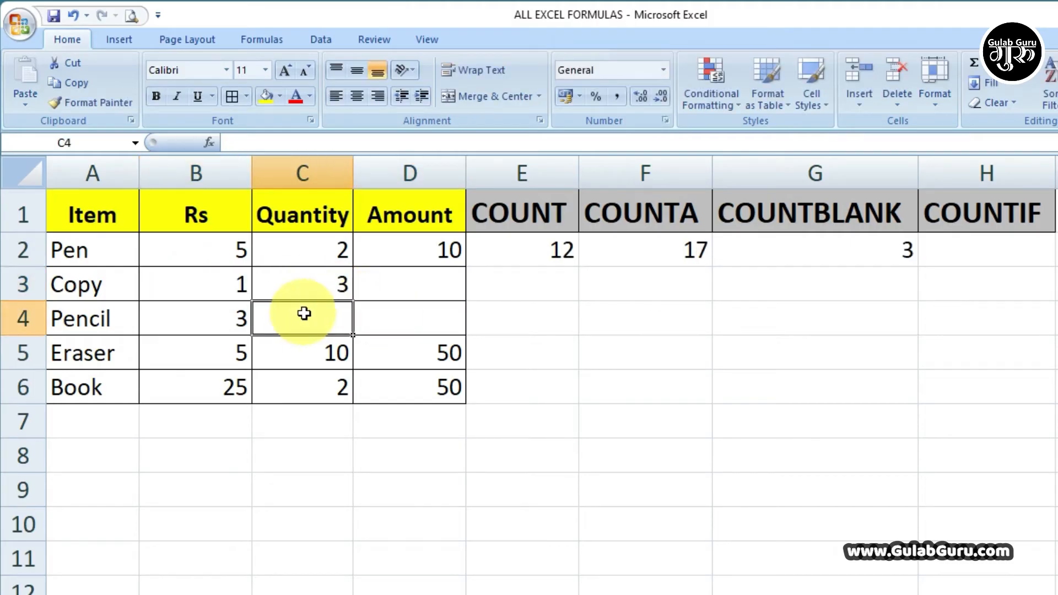
type("2")
left_click(530, 385)
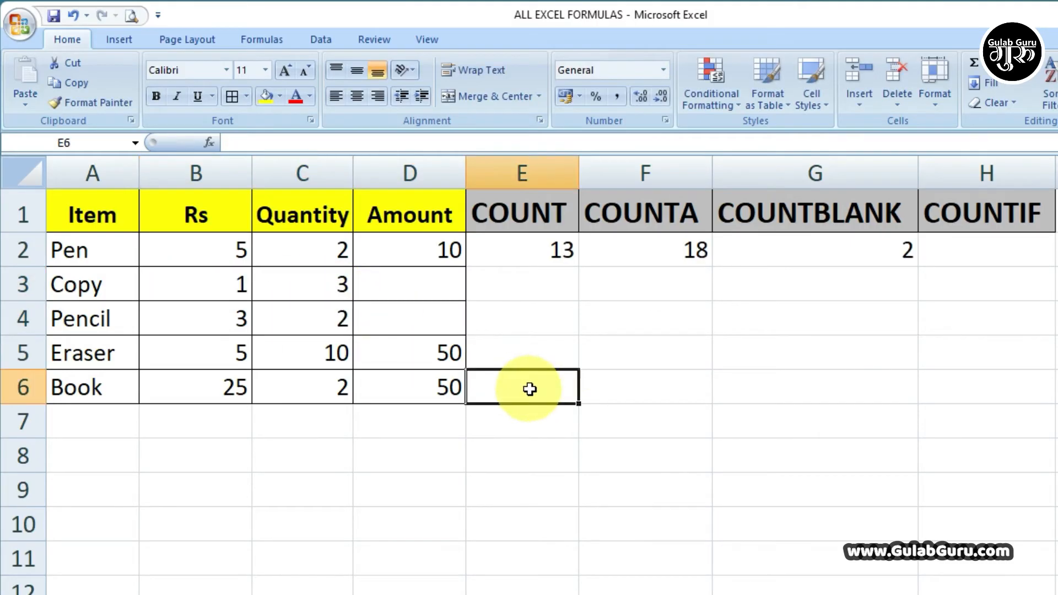
Step: Check the updated COUNTBLANK result against the empty cells D3 and D4, and review the three results in E2:G2
left_click(880, 251)
left_click(510, 286)
left_click(435, 292)
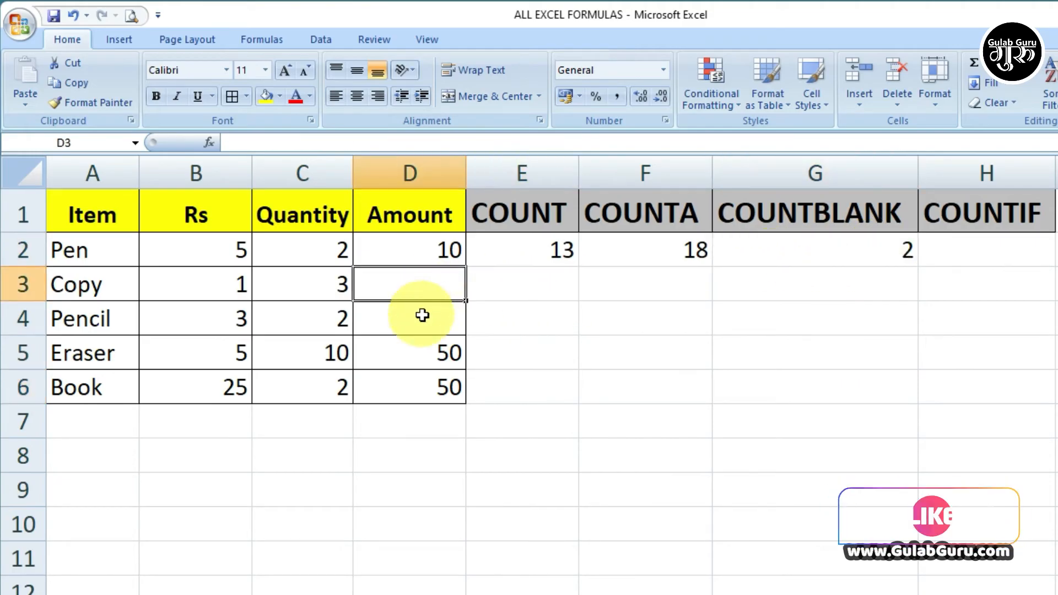
left_click(422, 315)
left_click(803, 327)
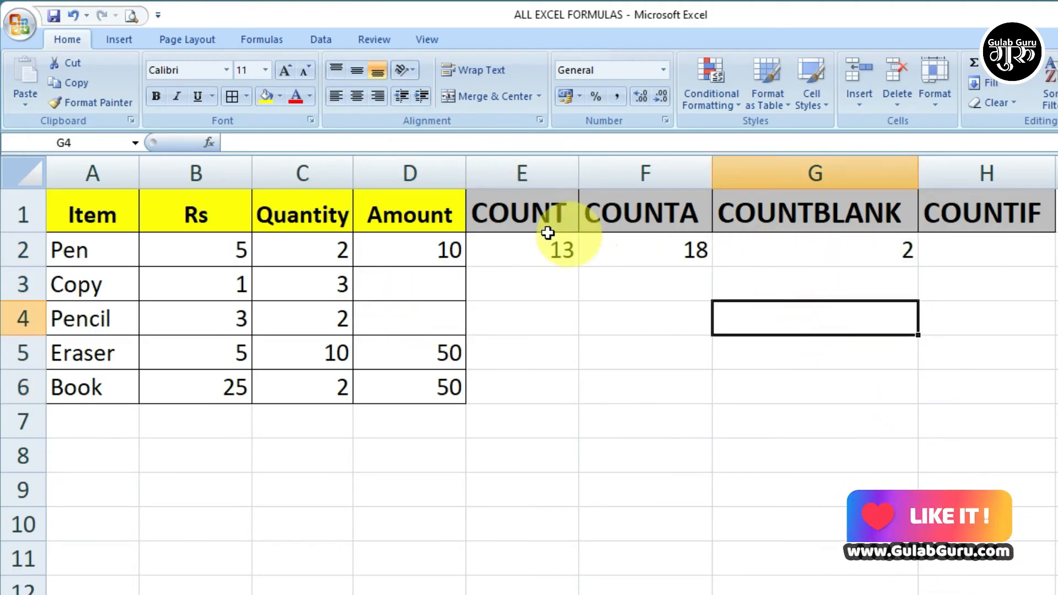
left_click_drag(514, 243, 766, 254)
left_click(805, 351)
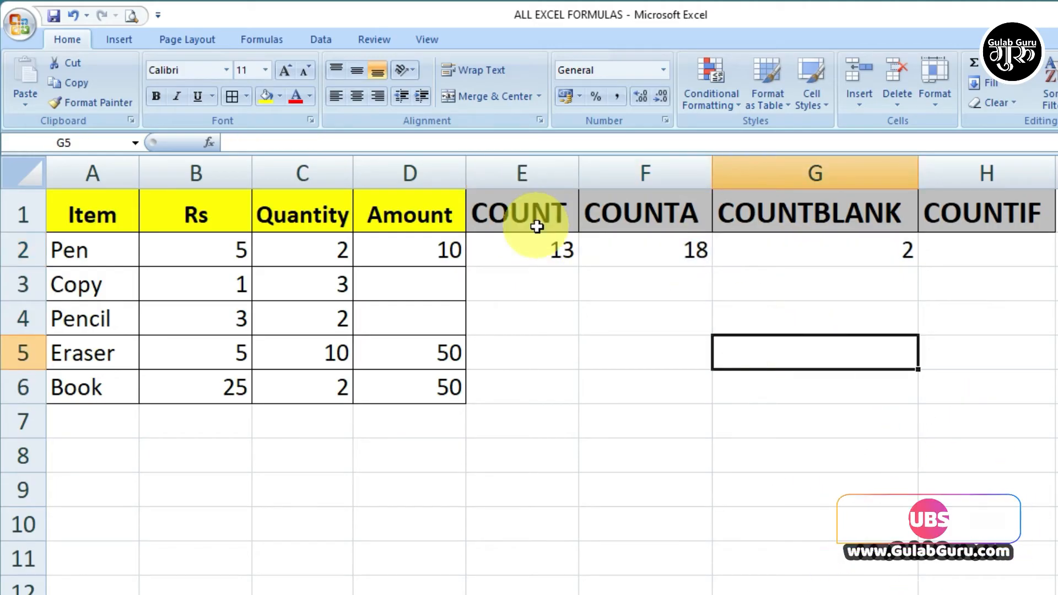
Step: Review which cells each function counts: numbers in B2:D6 for COUNT, numbers and text in A2:D6 for COUNTA, and empty cells for COUNTBLANK
left_click_drag(208, 255, 393, 390)
left_click(539, 406)
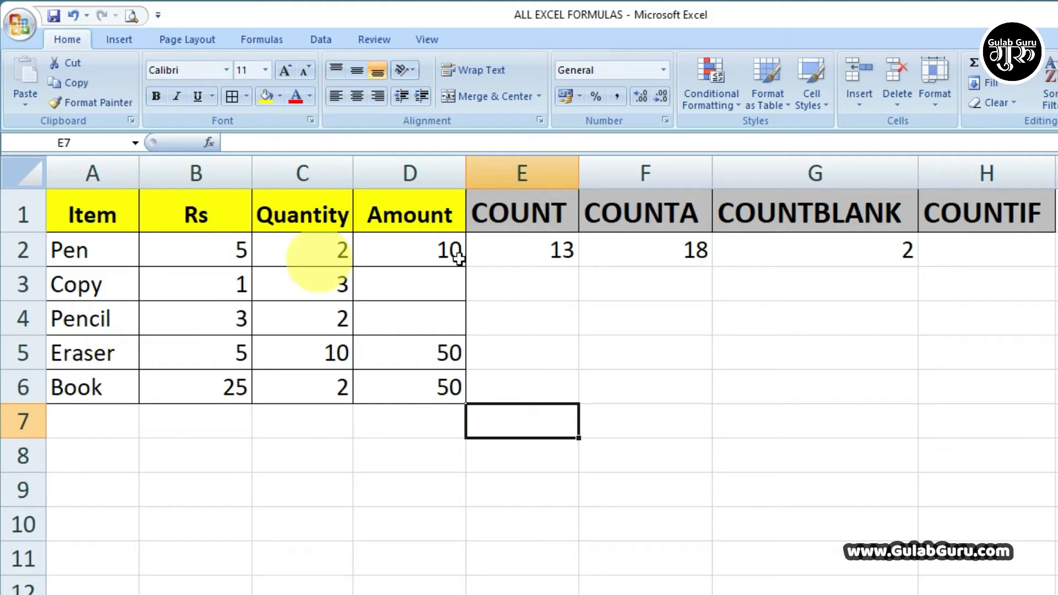
left_click(657, 251)
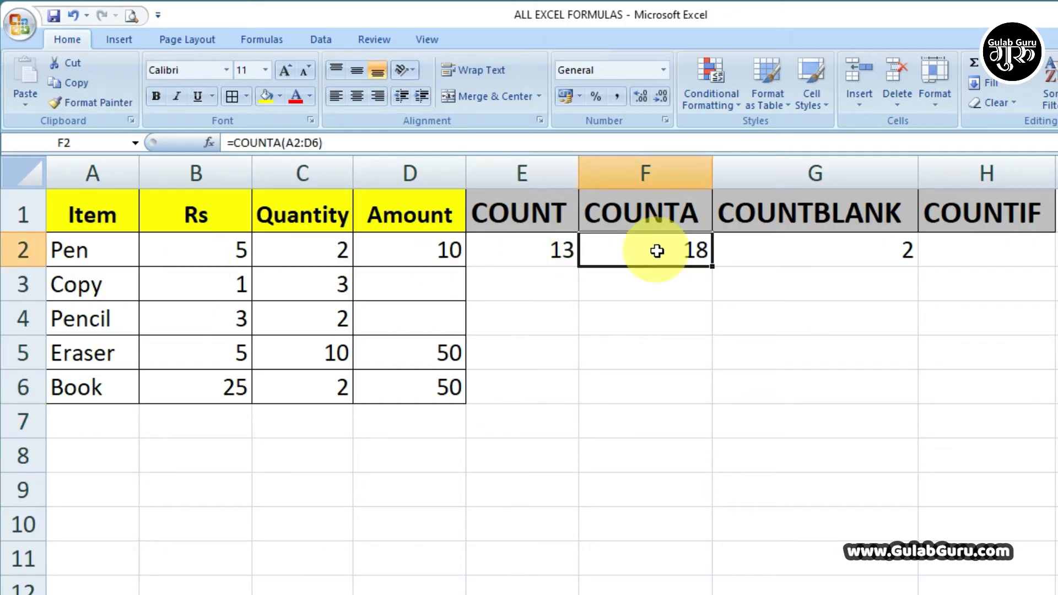
left_click_drag(210, 251, 379, 376)
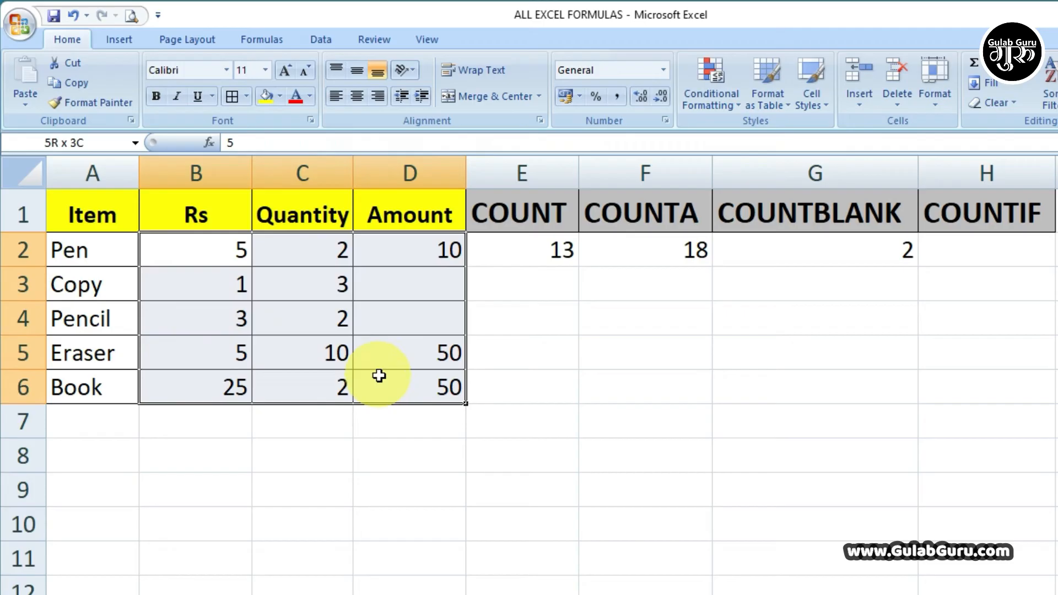
left_click_drag(67, 254, 132, 378)
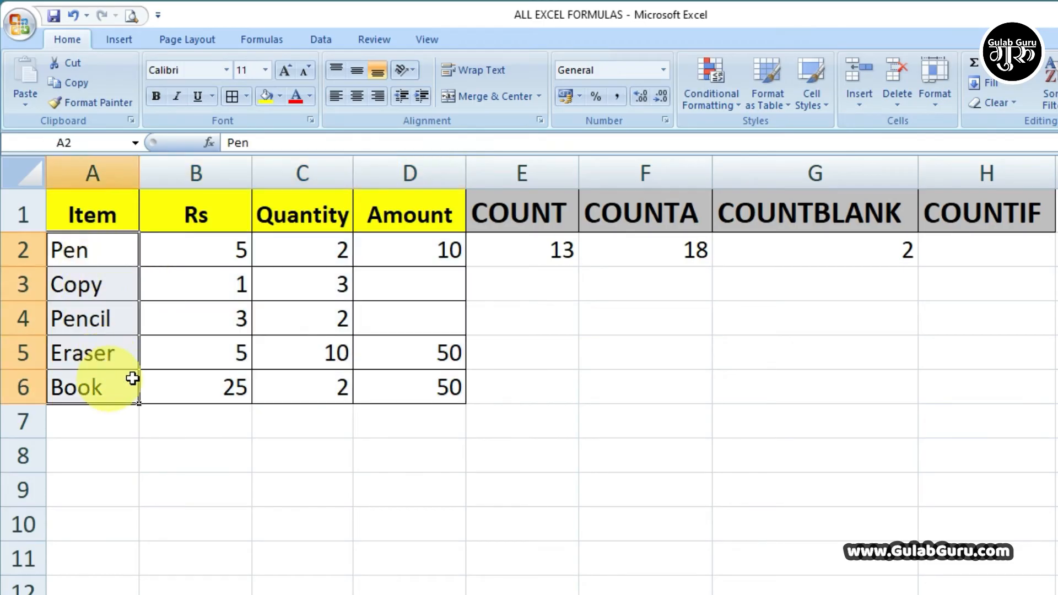
left_click(279, 379)
left_click_drag(101, 255, 106, 381)
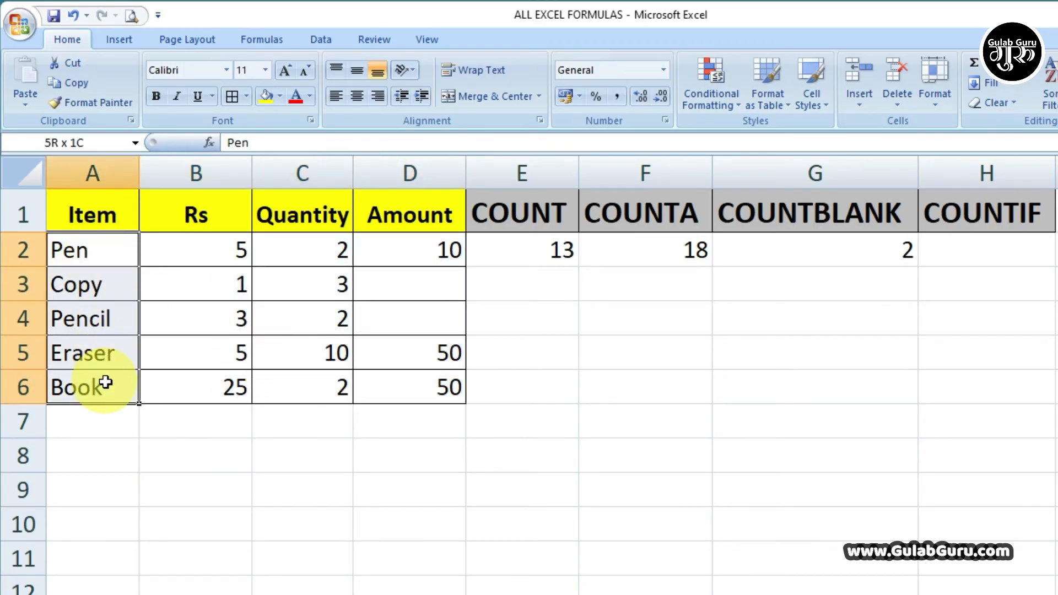
left_click_drag(104, 250, 423, 402)
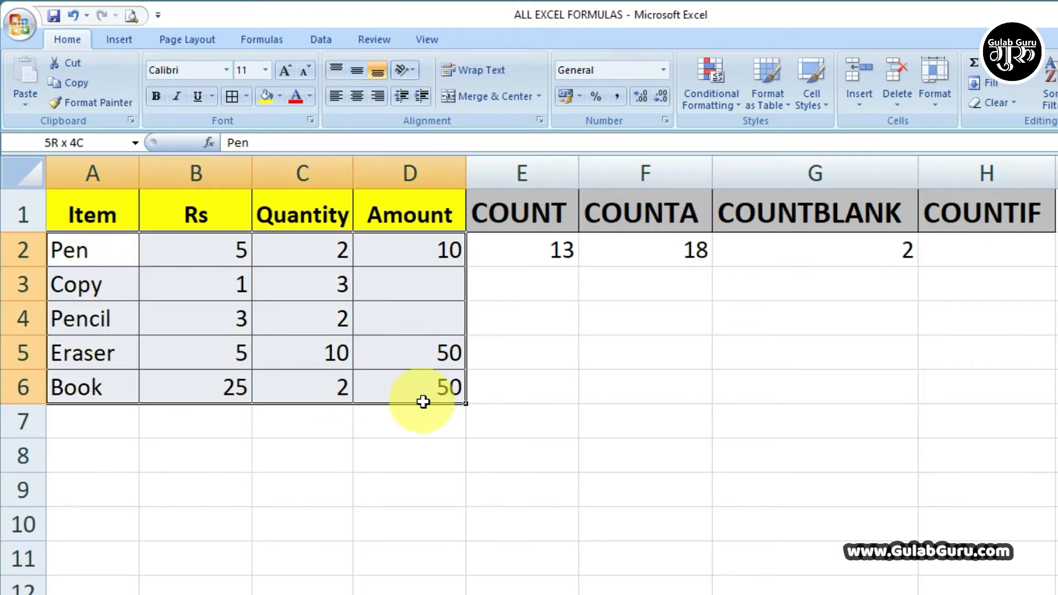
left_click(786, 391)
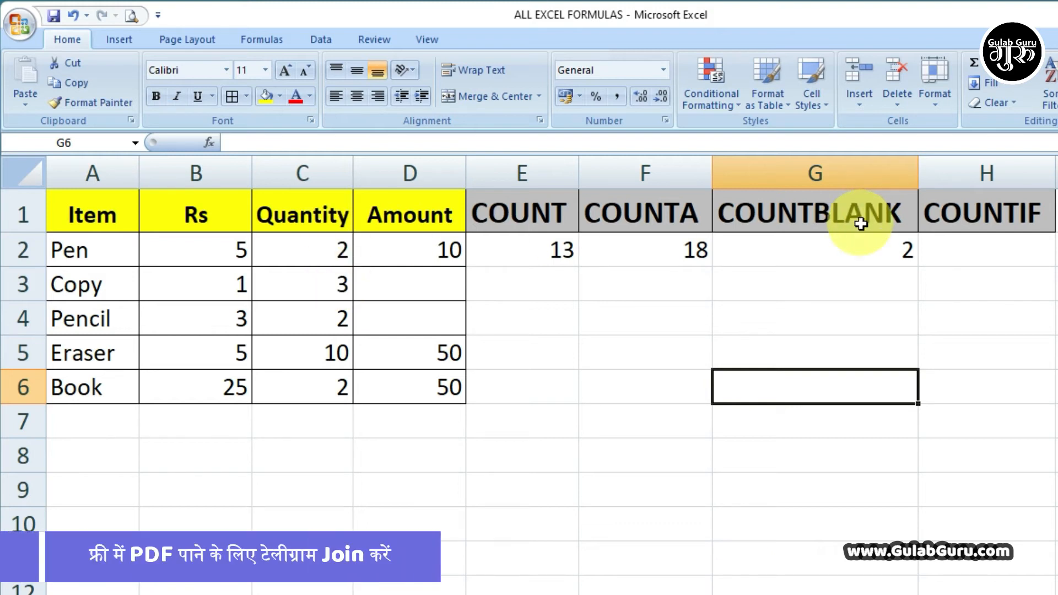
left_click(855, 257)
left_click(981, 243)
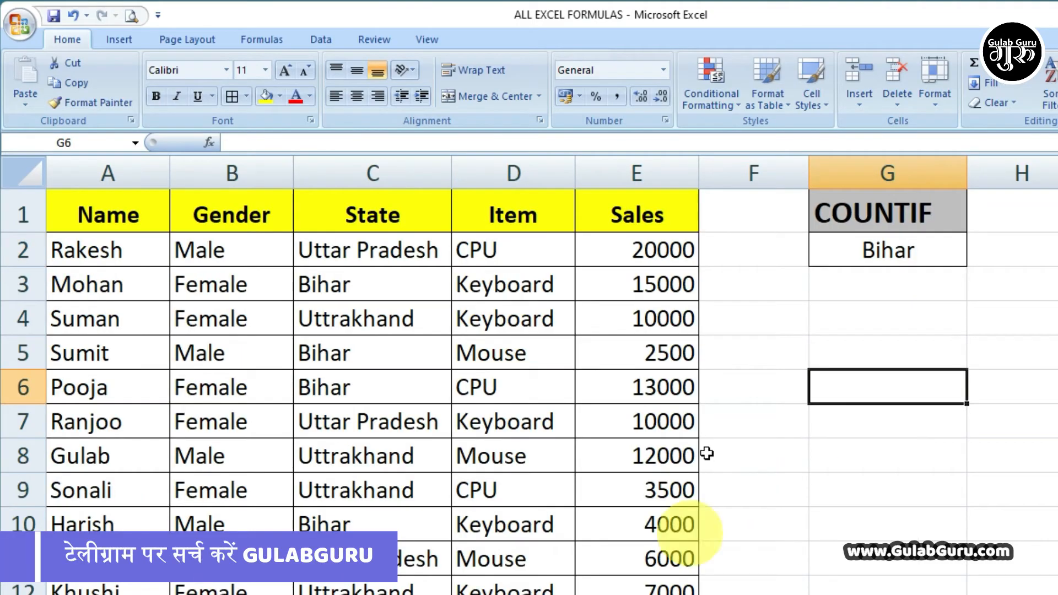
Step: Start a COUNTIF formula in cell G4 with the whole sales table including its headers, A1:E14, as the range
scroll(487, 436, "down", 3)
scroll(487, 436, "up", 3)
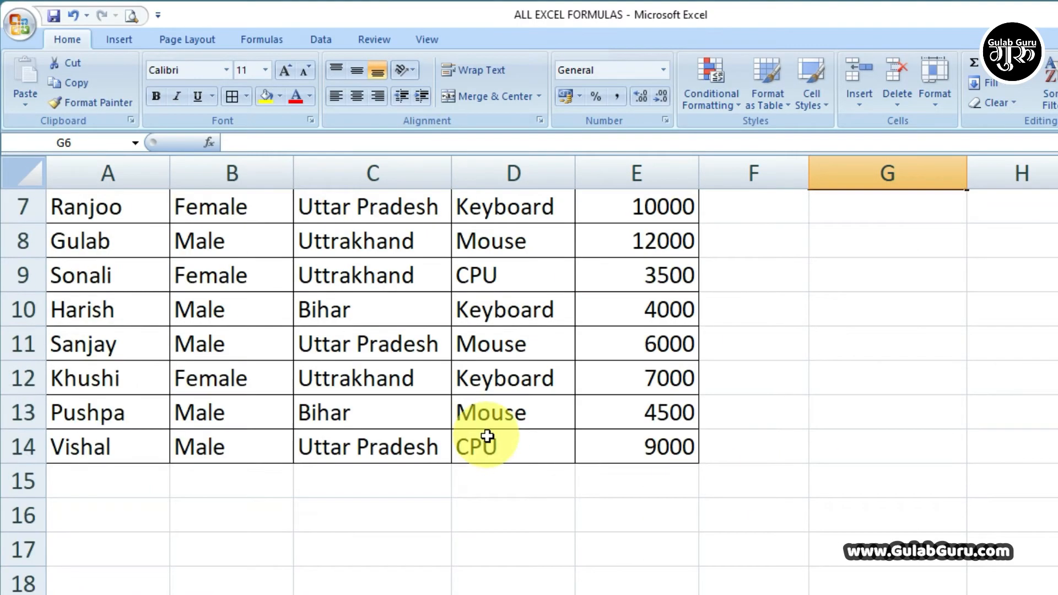
left_click(868, 316)
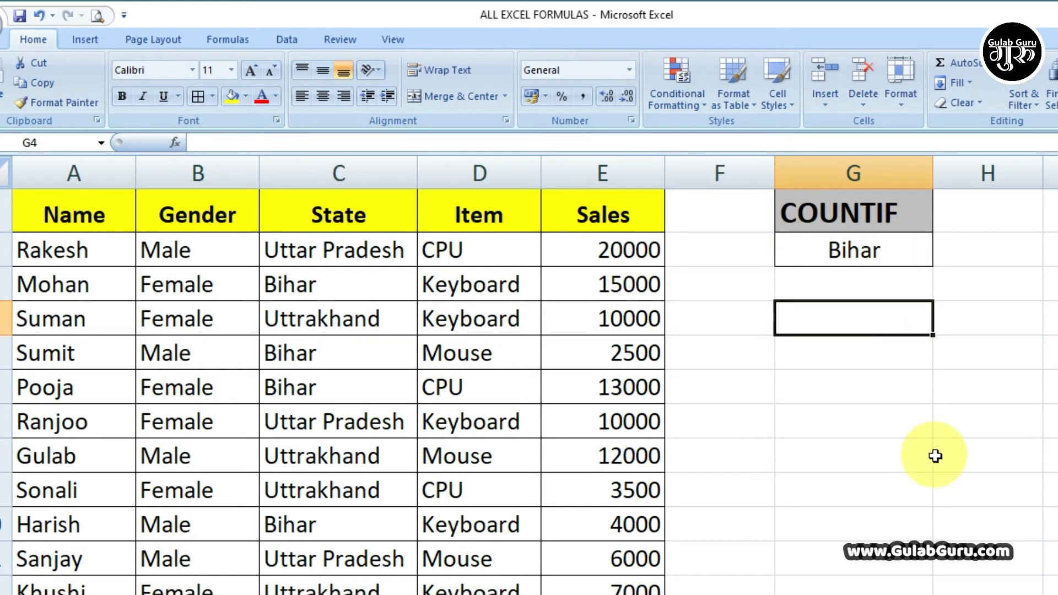
type("=")
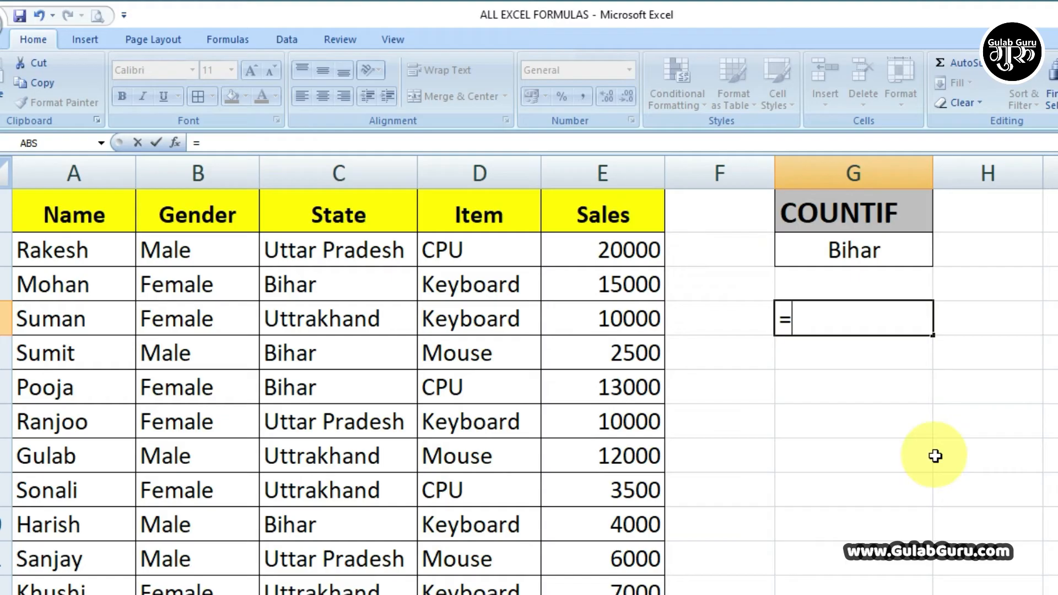
type("COUNT")
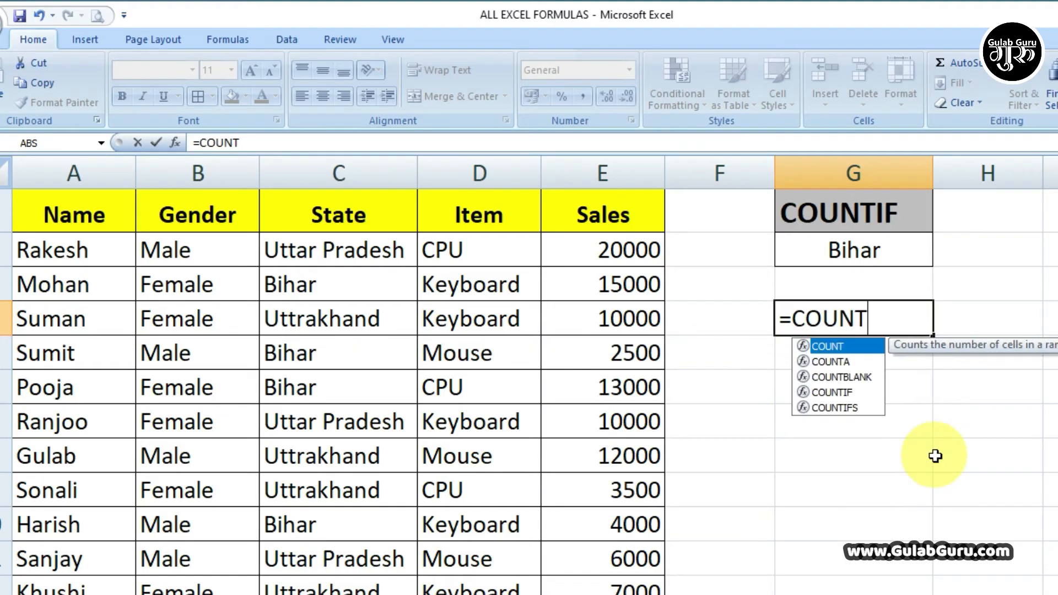
type("IF(")
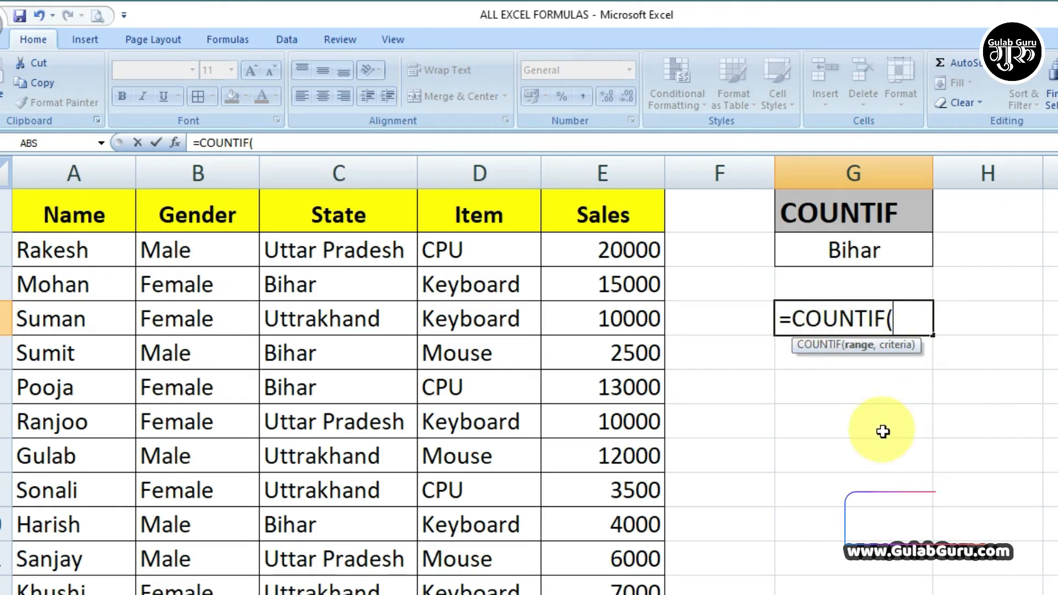
left_click_drag(30, 248, 593, 581)
scroll(590, 560, "up", 1)
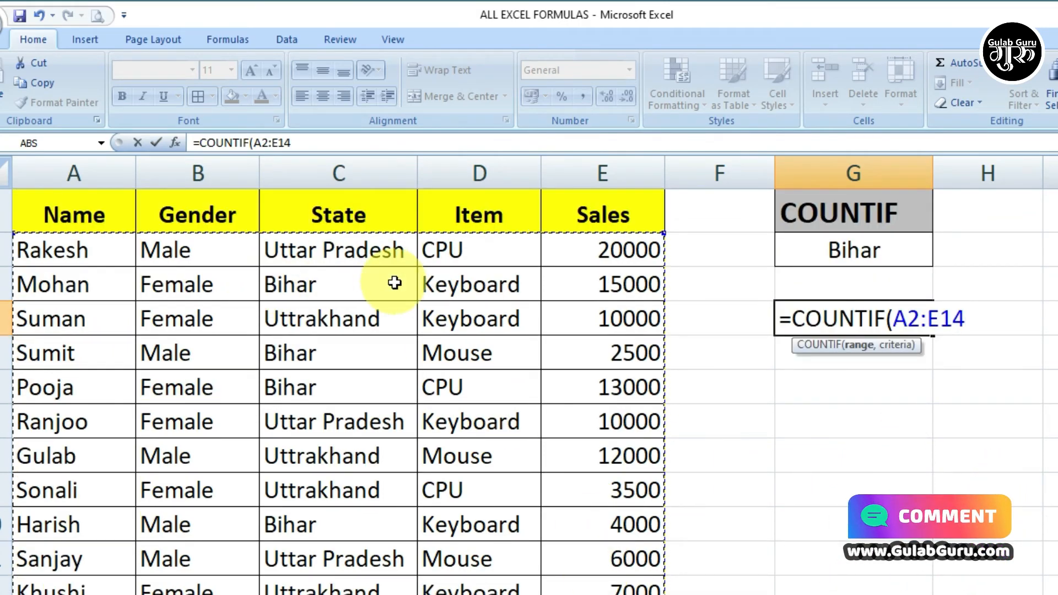
left_click(71, 220)
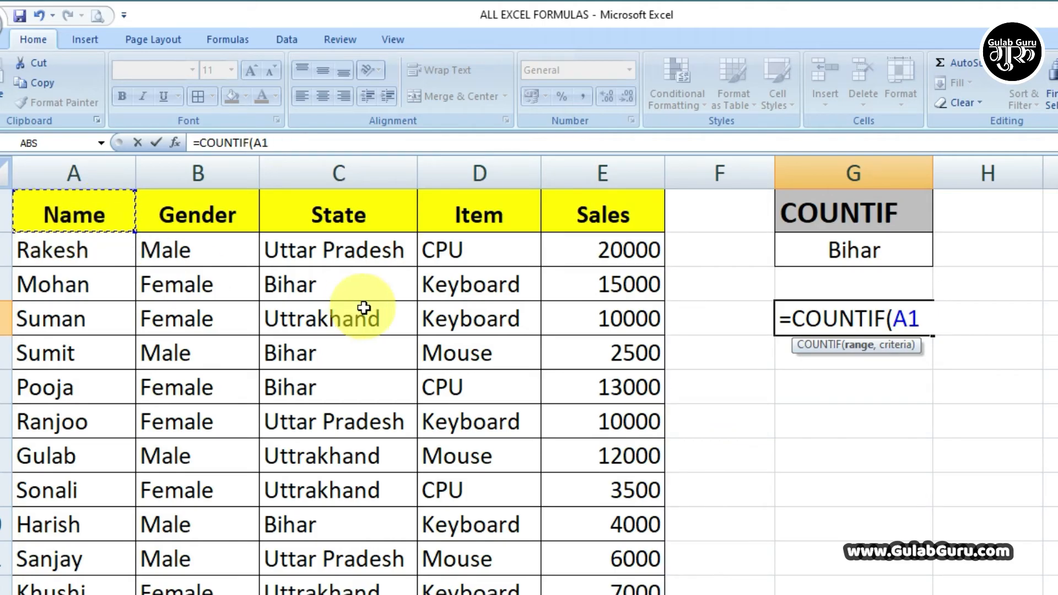
key("ctrl+shift+Right")
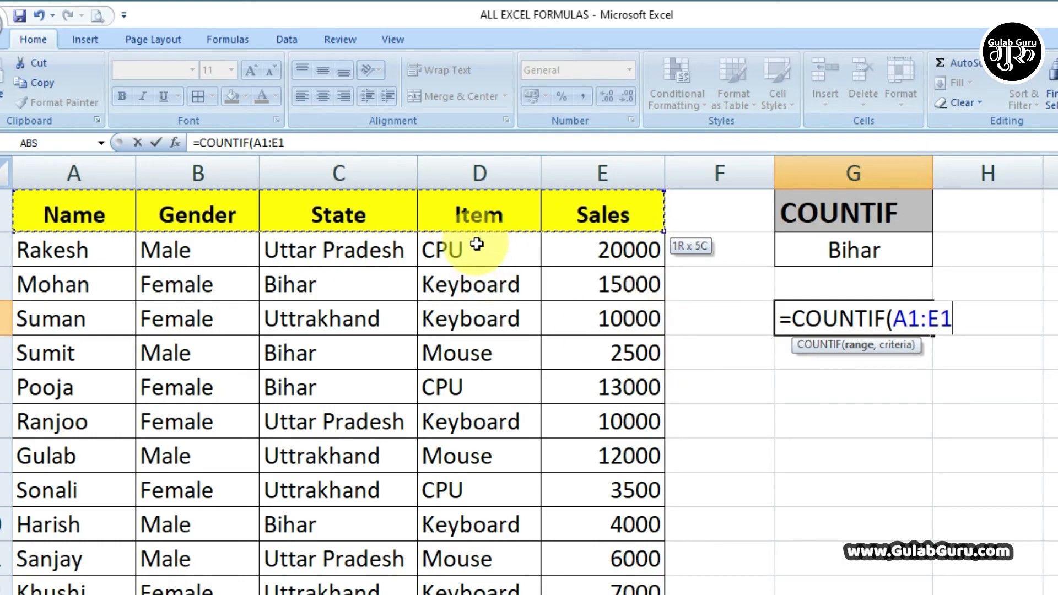
key("ctrl+shift+Down")
scroll(476, 243, "up", 1)
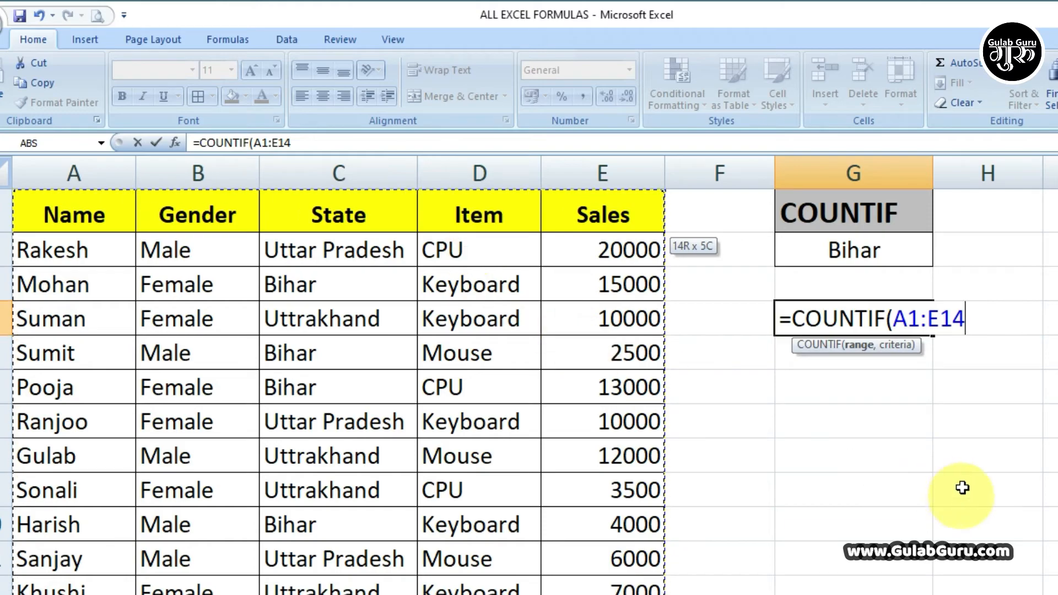
Step: Complete the COUNTIF formula in G4 with the text criterion "Bihar" and enter it
type(",")
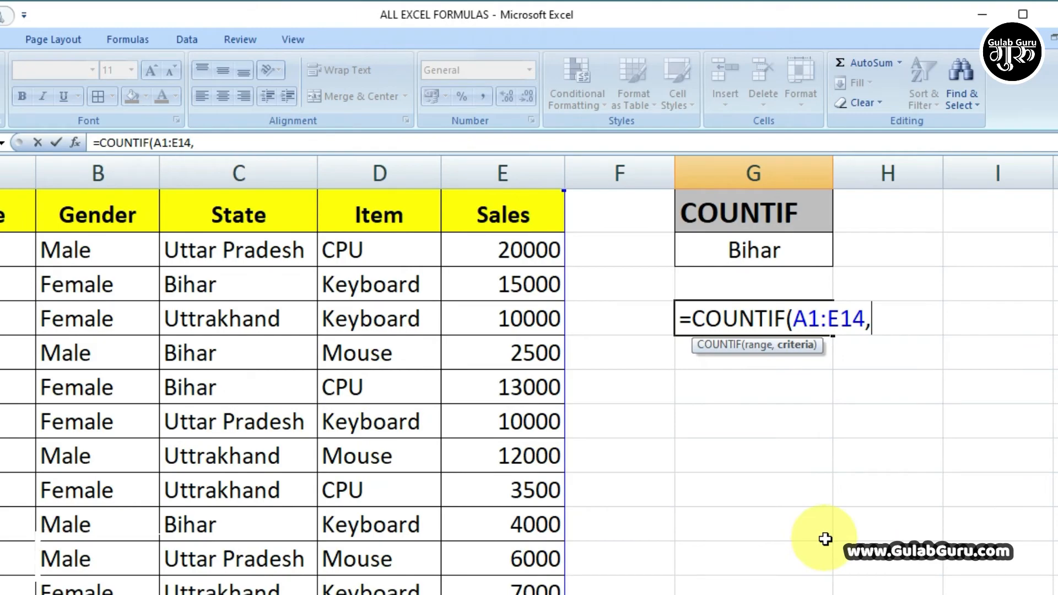
type("\"")
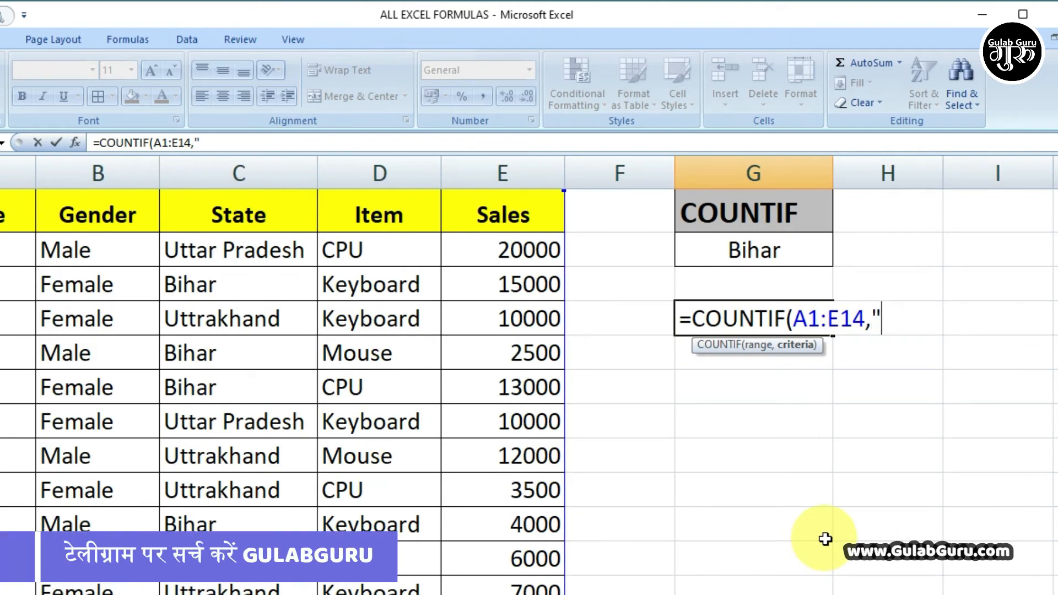
type("Bihar")
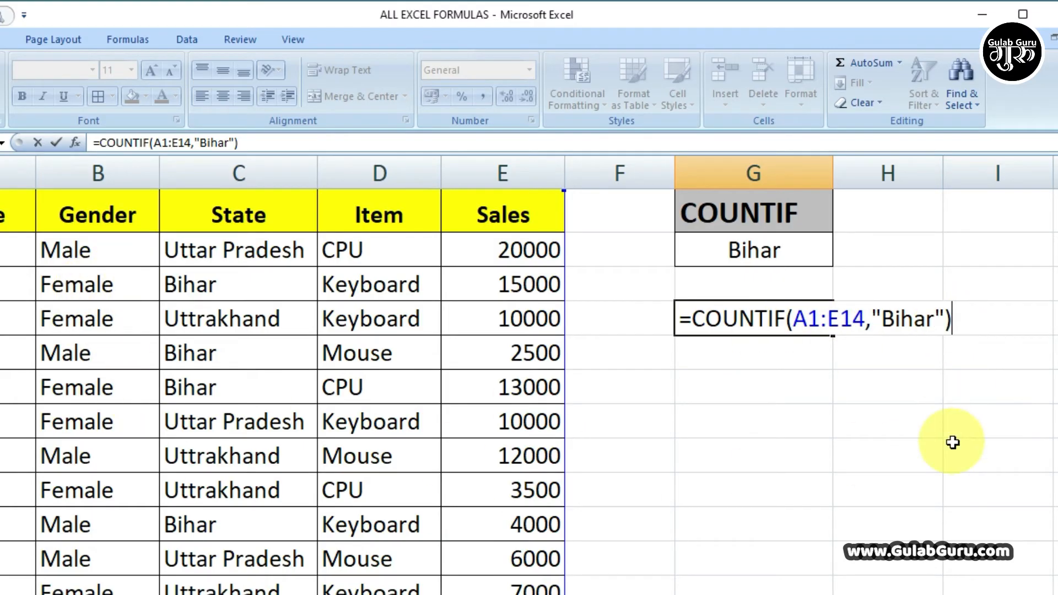
key("Return")
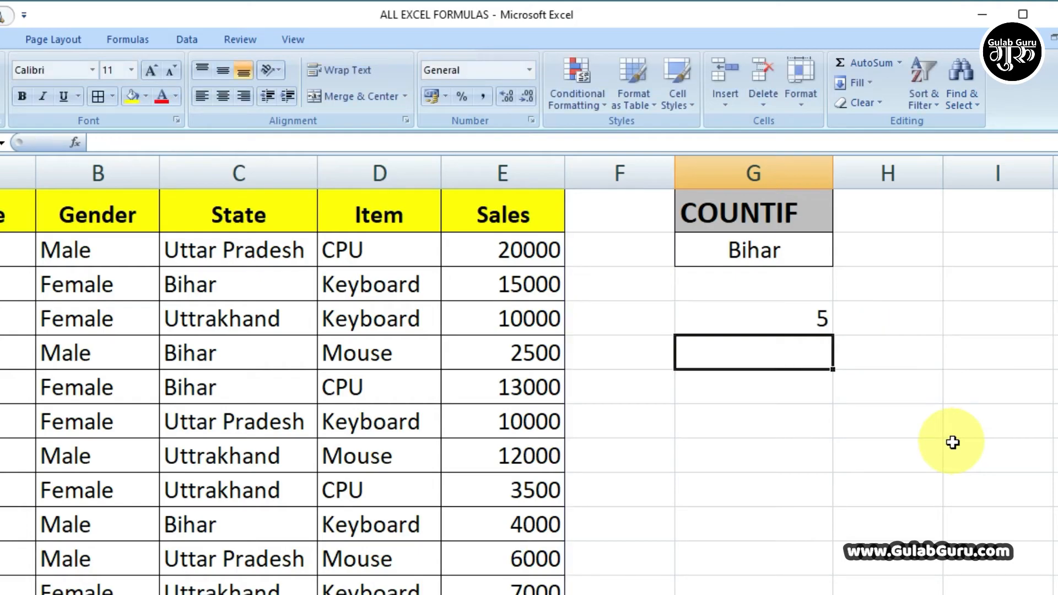
Step: Check the COUNTIF result in G4 against the Bihar entries in the State column: C3, C5, C6, C10 and C13
left_click(952, 442)
left_click(779, 316)
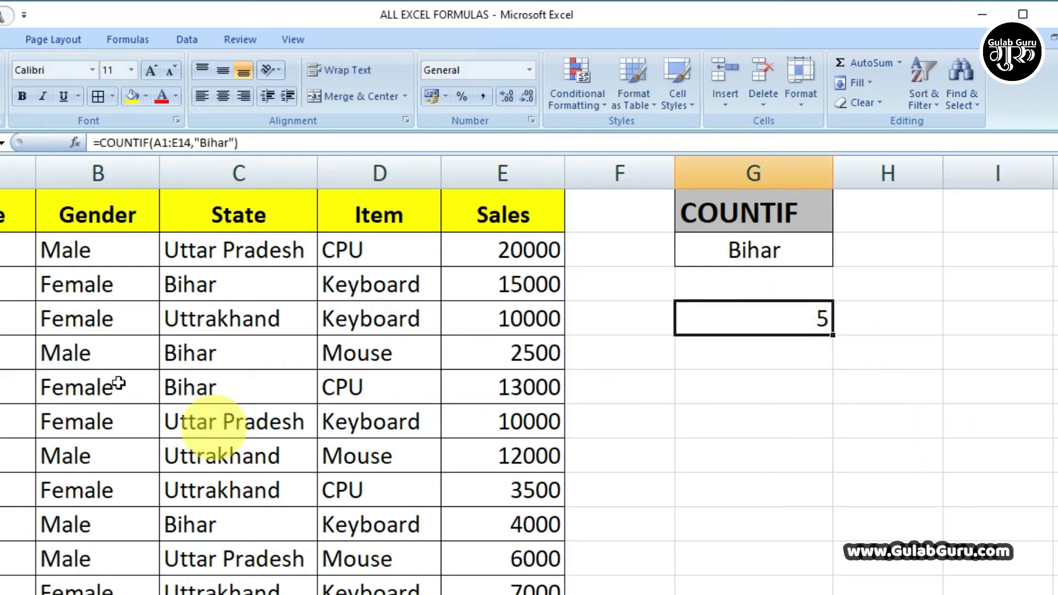
left_click(206, 284)
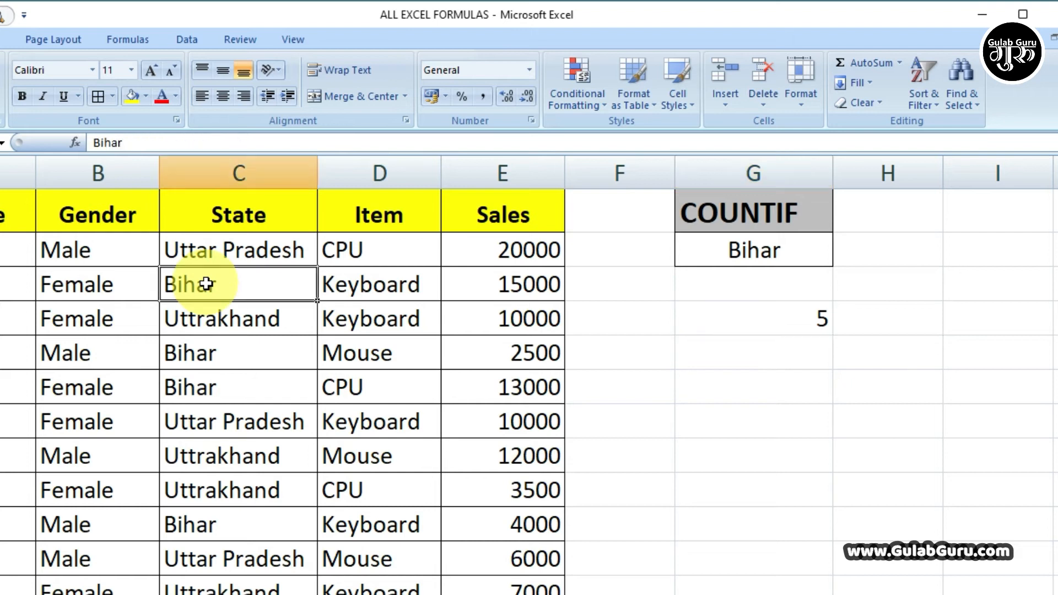
left_click(190, 354)
left_click(201, 389)
left_click(195, 524)
left_click(227, 574)
scroll(234, 352, "down", 1)
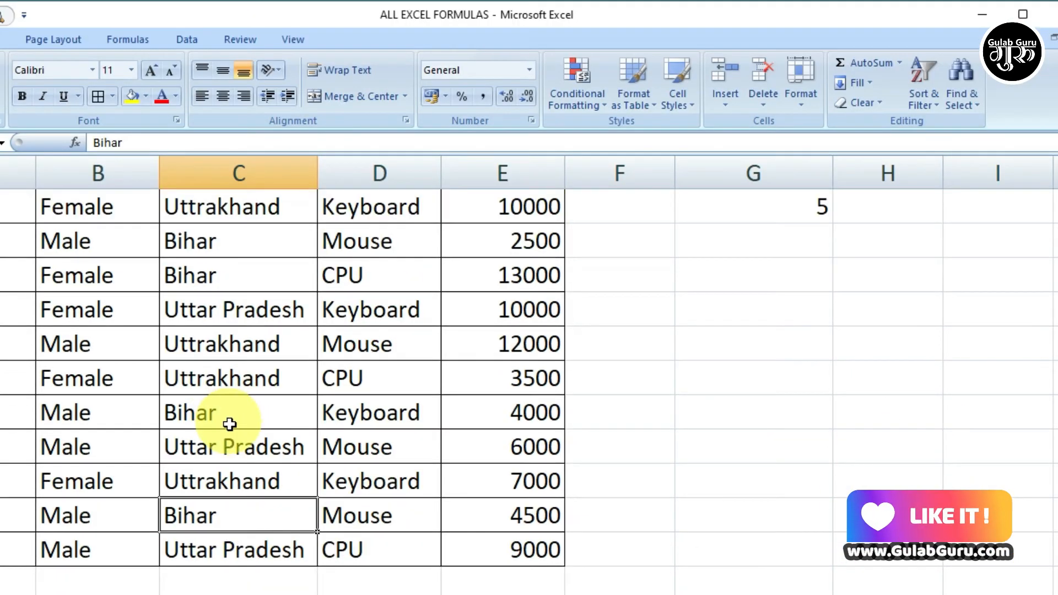
scroll(296, 524, "up", 1)
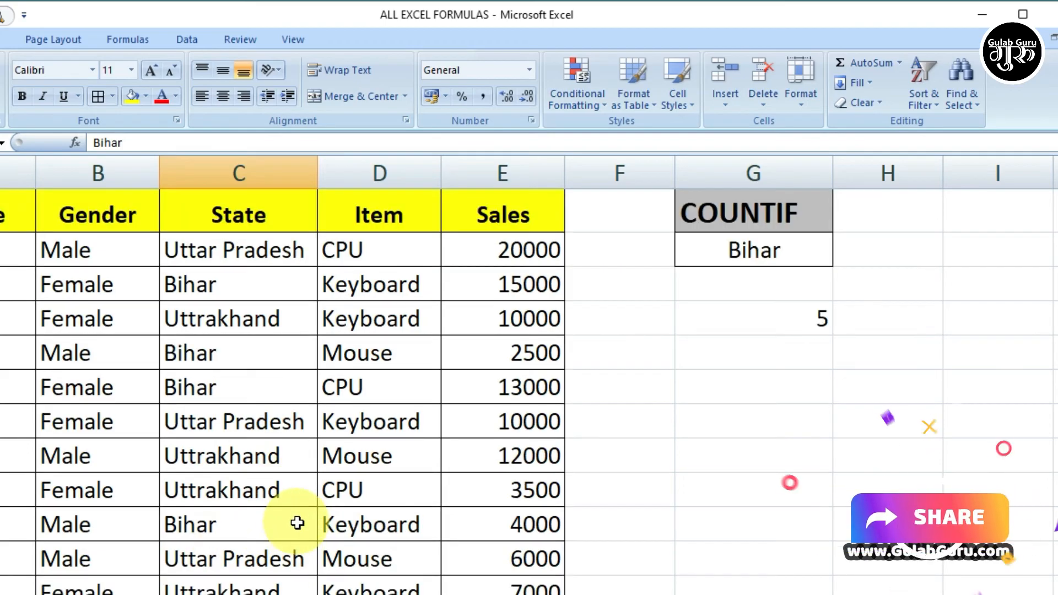
Step: Review the range and the quoted text criterion of the COUNTIF formula in G4
left_click(751, 316)
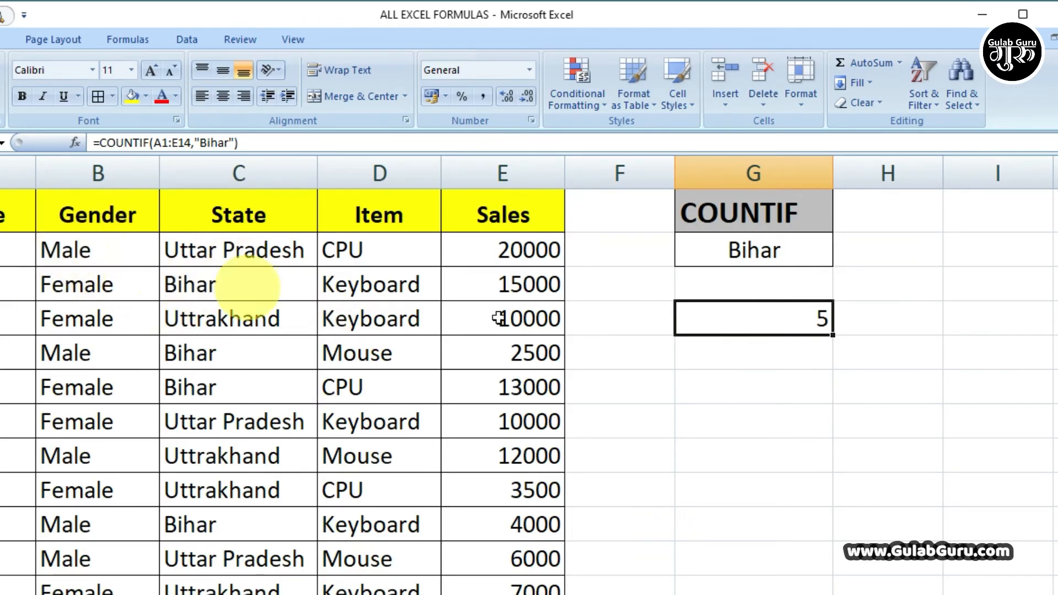
double_click(794, 318)
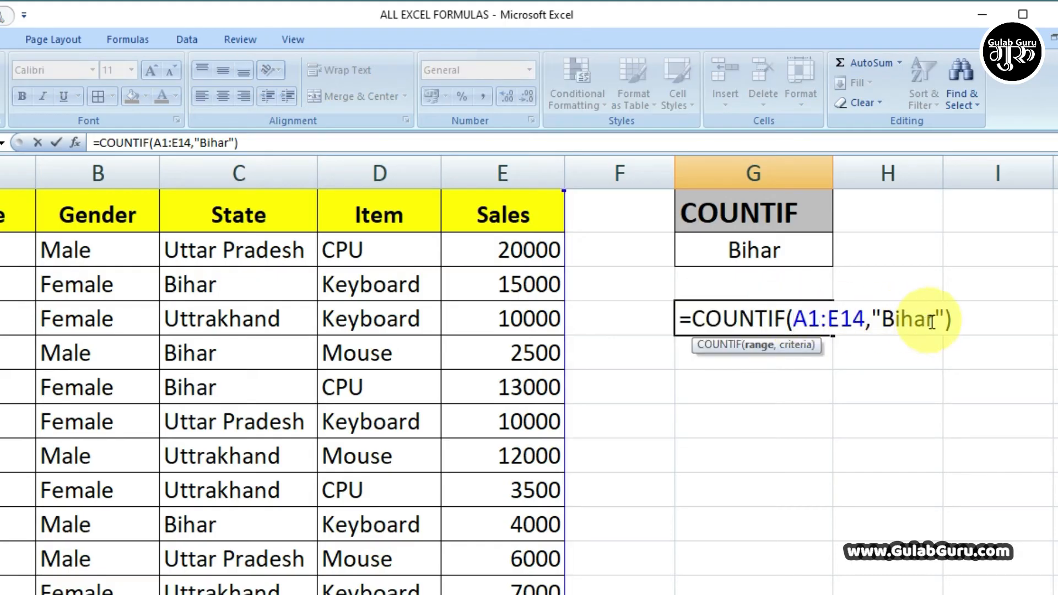
left_click(964, 321)
key("Return")
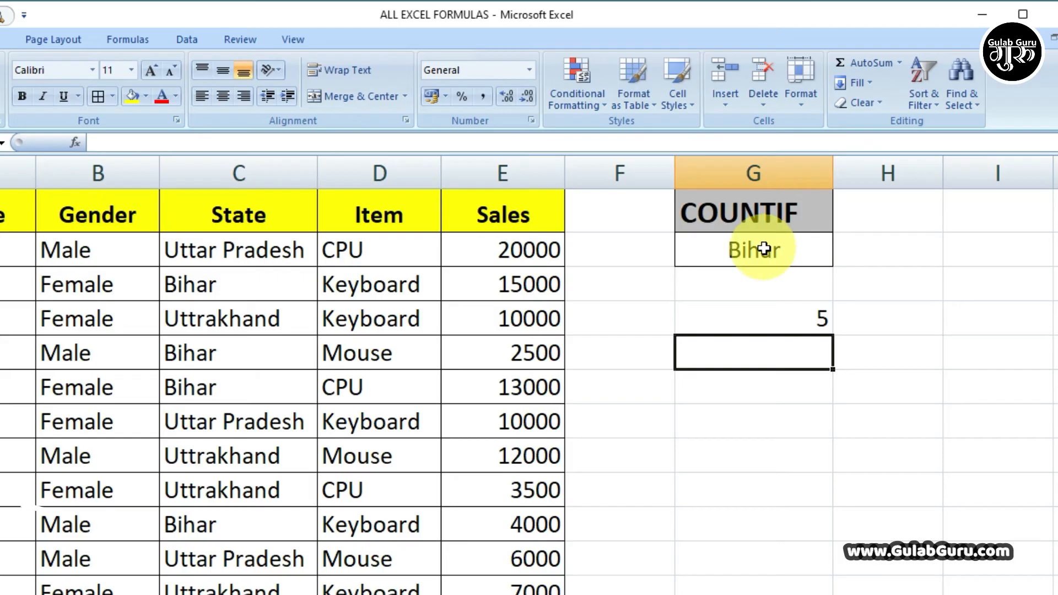
Step: Replace the "Bihar" criterion in the G4 formula with a reference to cell G2, giving =COUNTIF(A1:E14,G2)
double_click(819, 325)
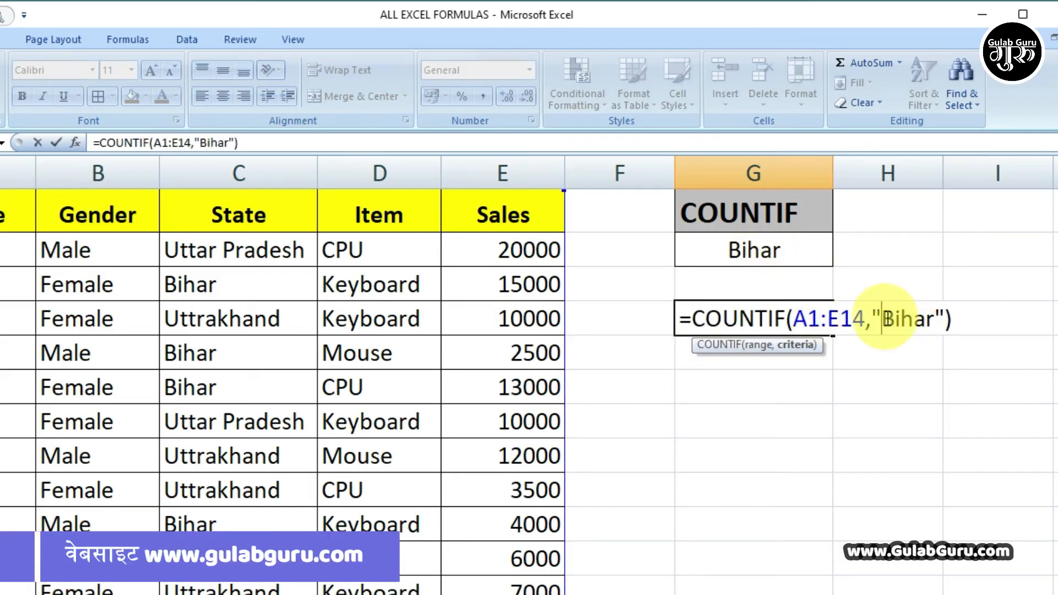
left_click_drag(878, 317, 934, 320)
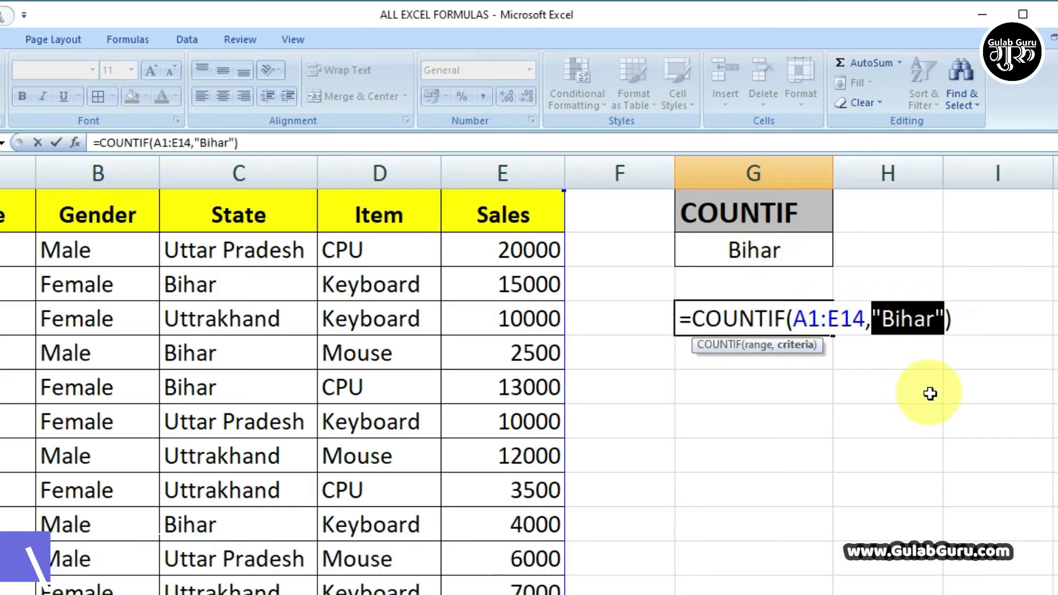
key("Delete")
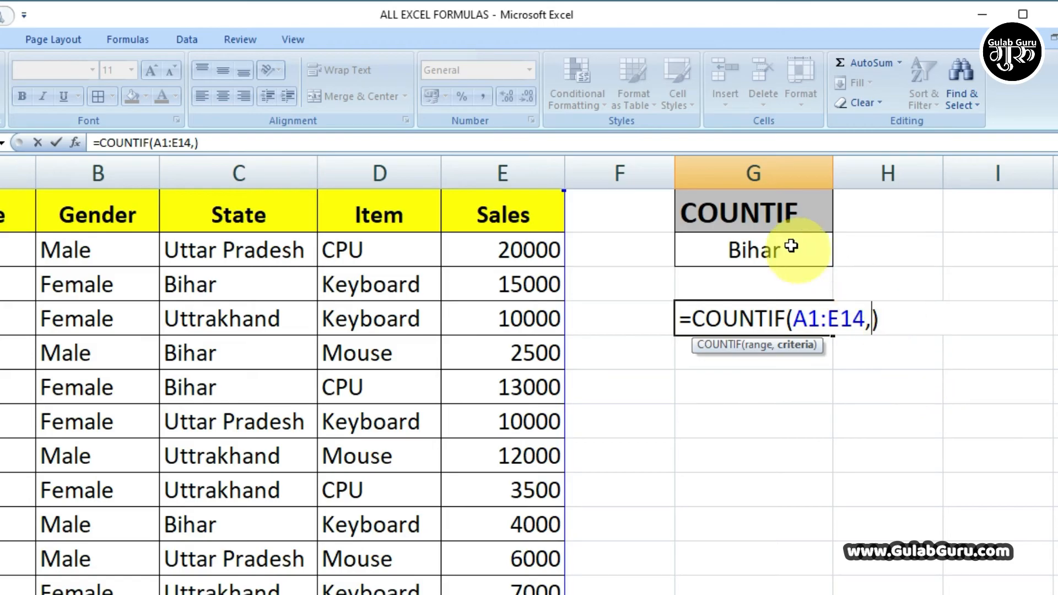
left_click(757, 251)
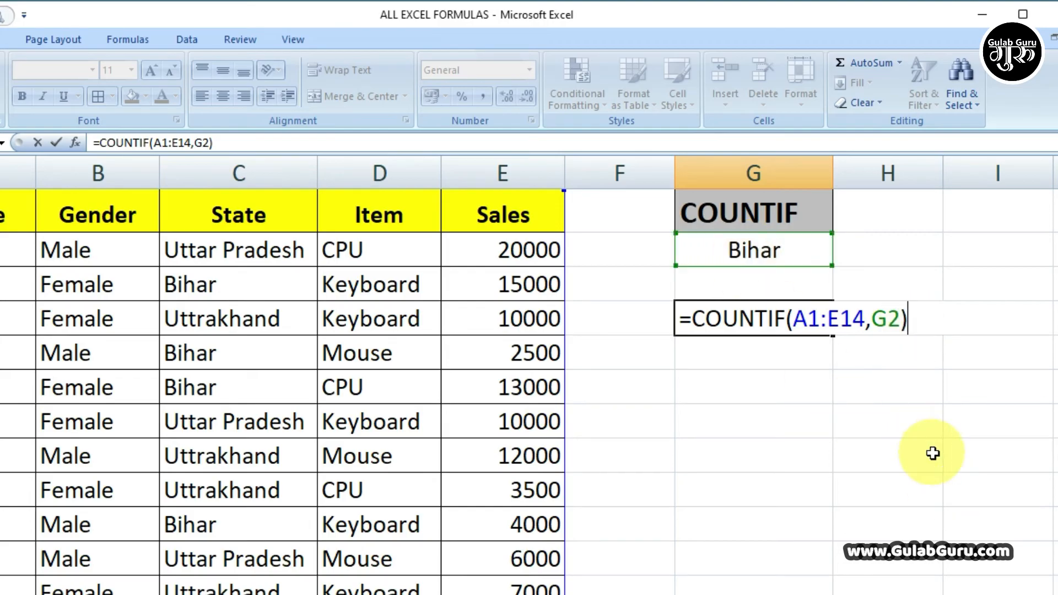
type(")")
key("Return")
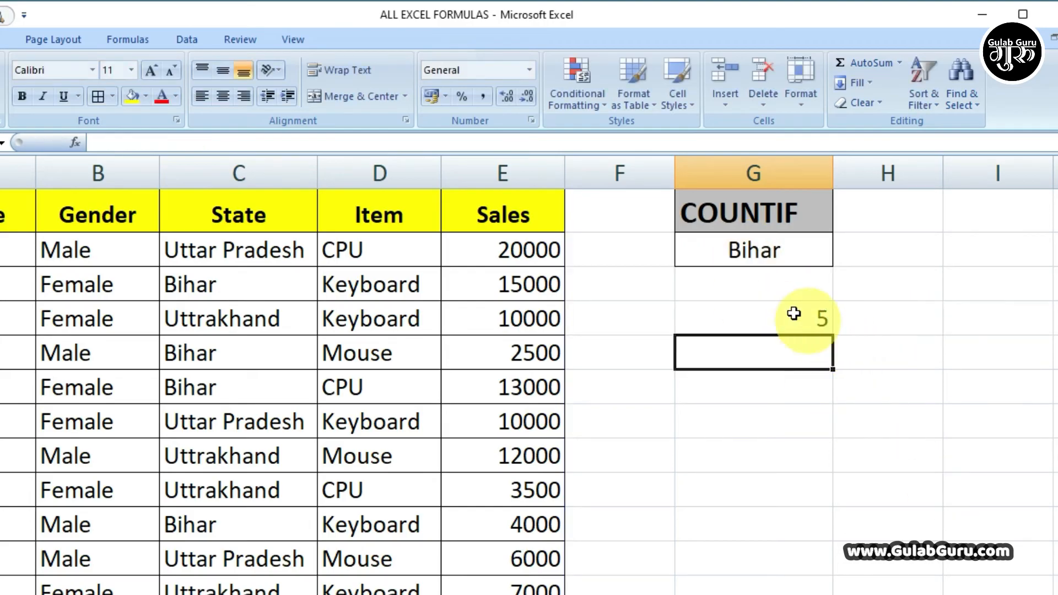
left_click(879, 341)
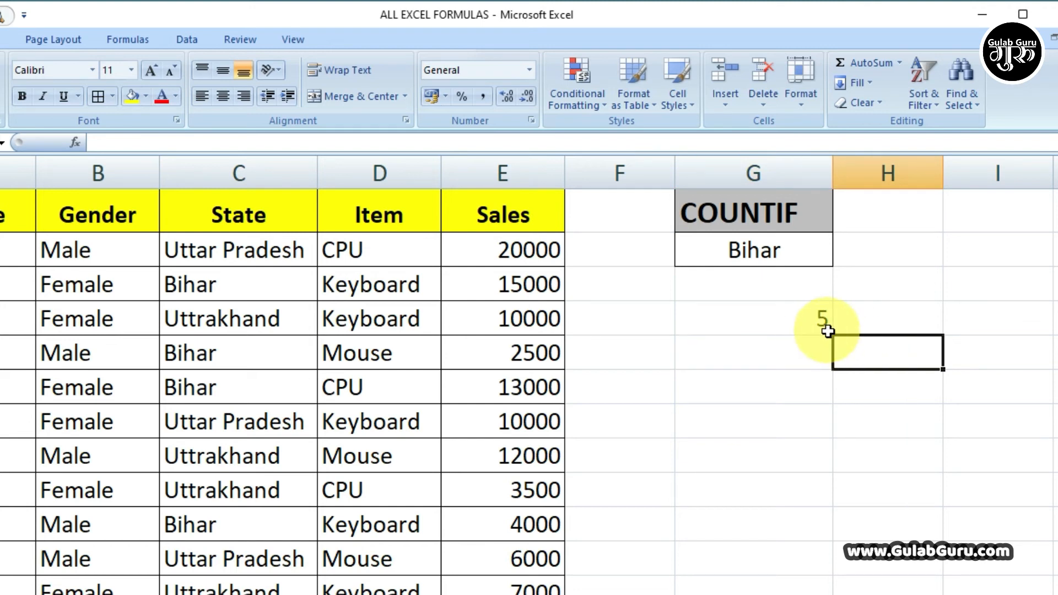
Step: Change the criterion in cell G2 to Uttar Pradesh
left_click(775, 252)
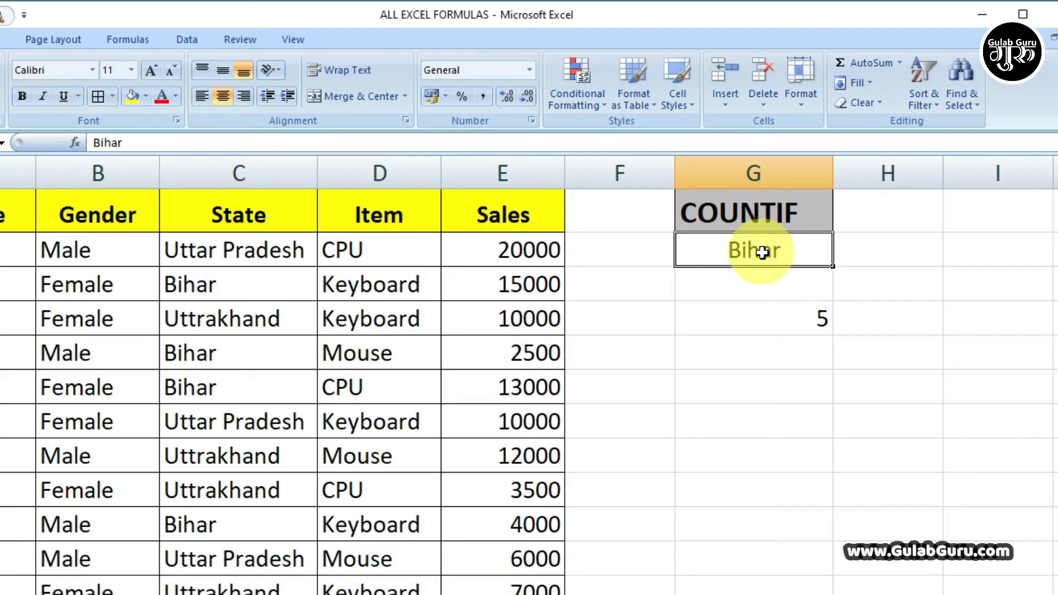
type("u")
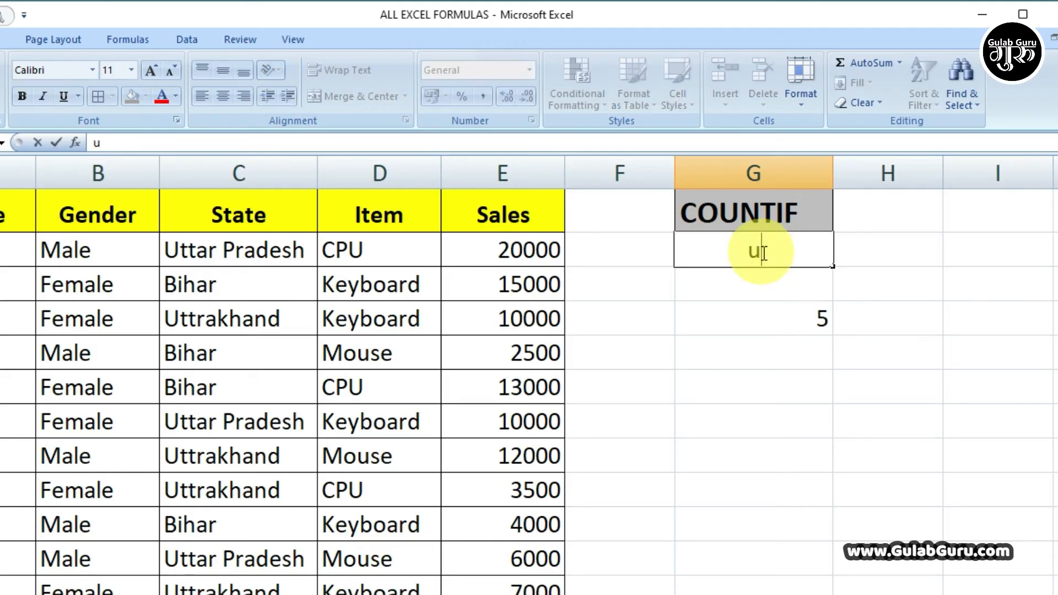
type("ttar Pradesh")
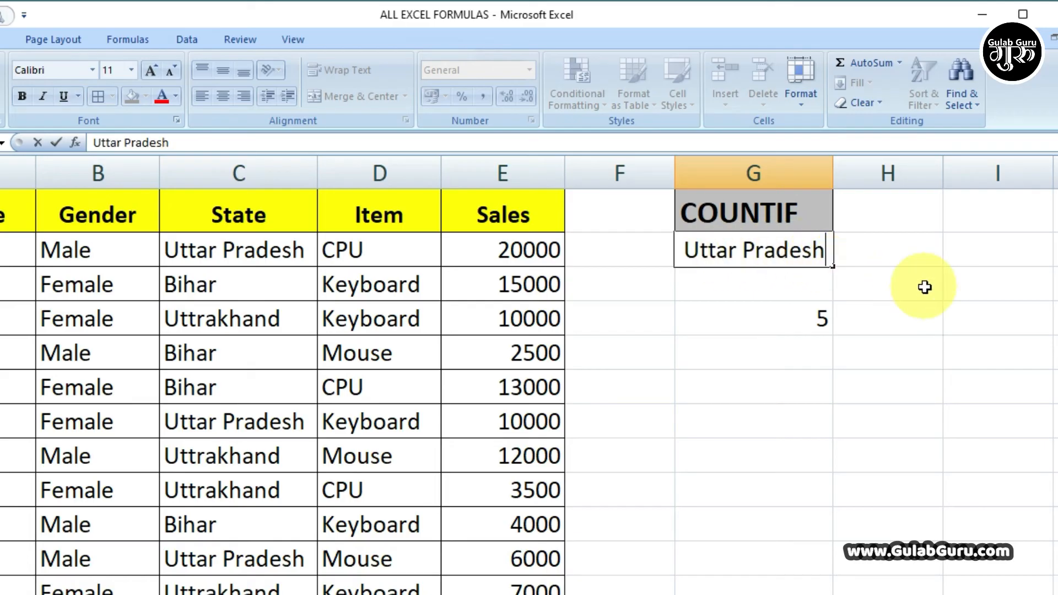
left_click(924, 287)
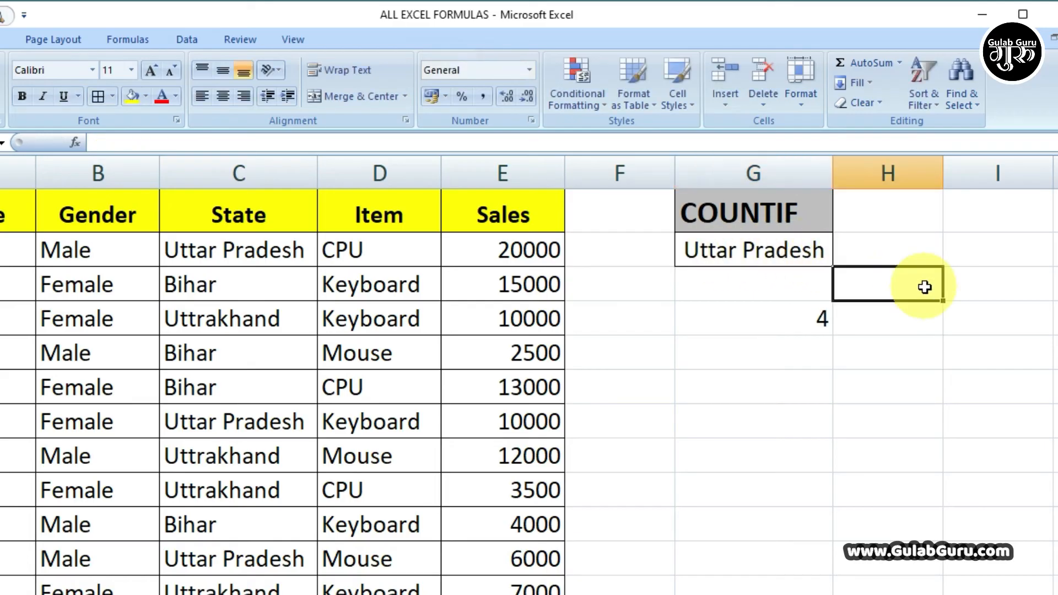
Step: Check the updated count in G4 against the Uttar Pradesh entries in the State column: C2, C7, C11 and C14
left_click(820, 318)
left_click(865, 330)
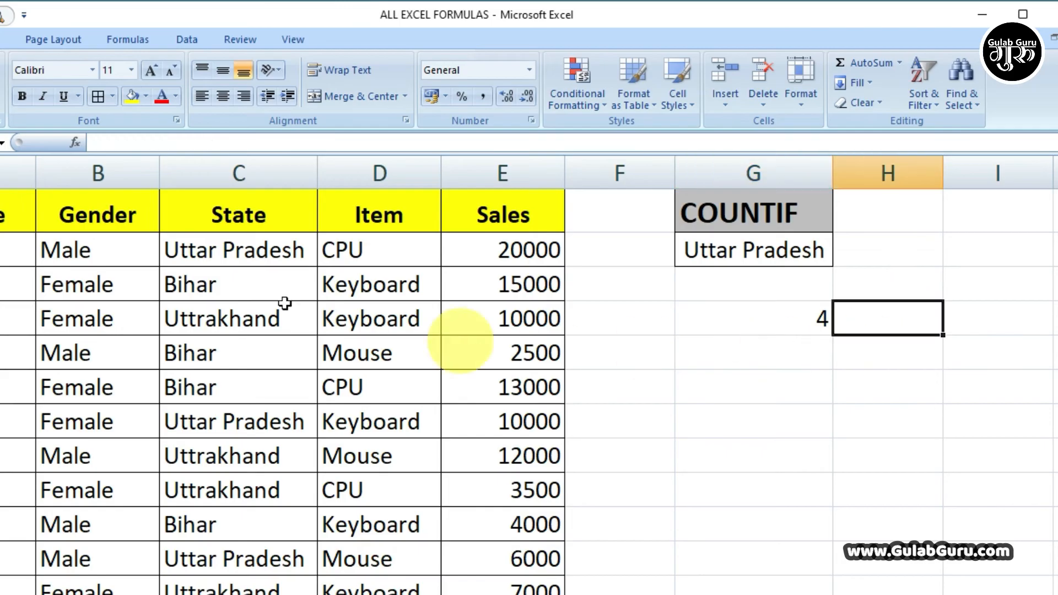
left_click(246, 254)
left_click(242, 421)
left_click(248, 558)
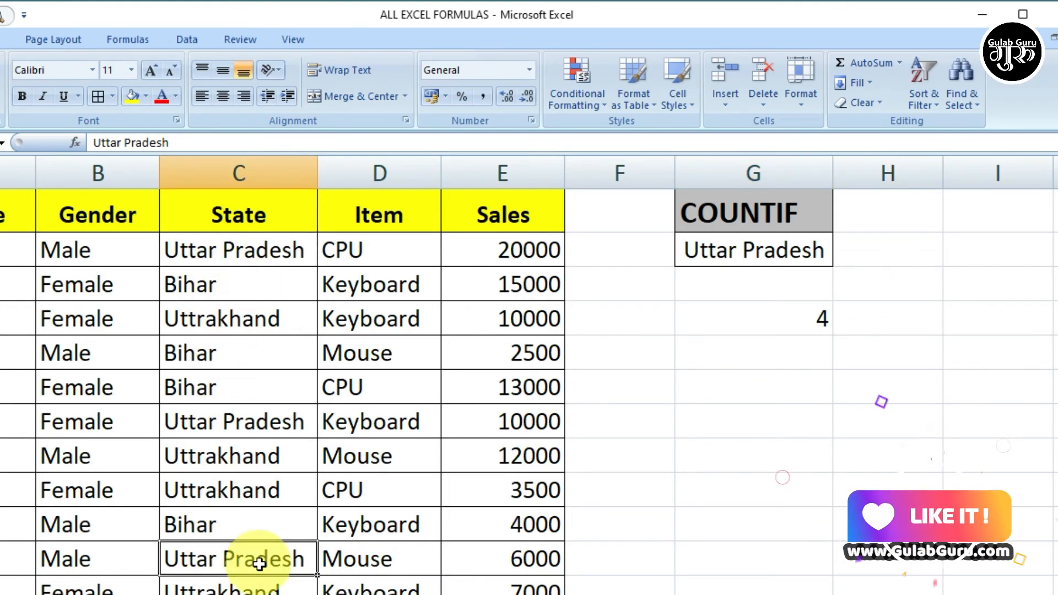
scroll(256, 563, "down", 1)
left_click(259, 562)
scroll(259, 562, "up", 1)
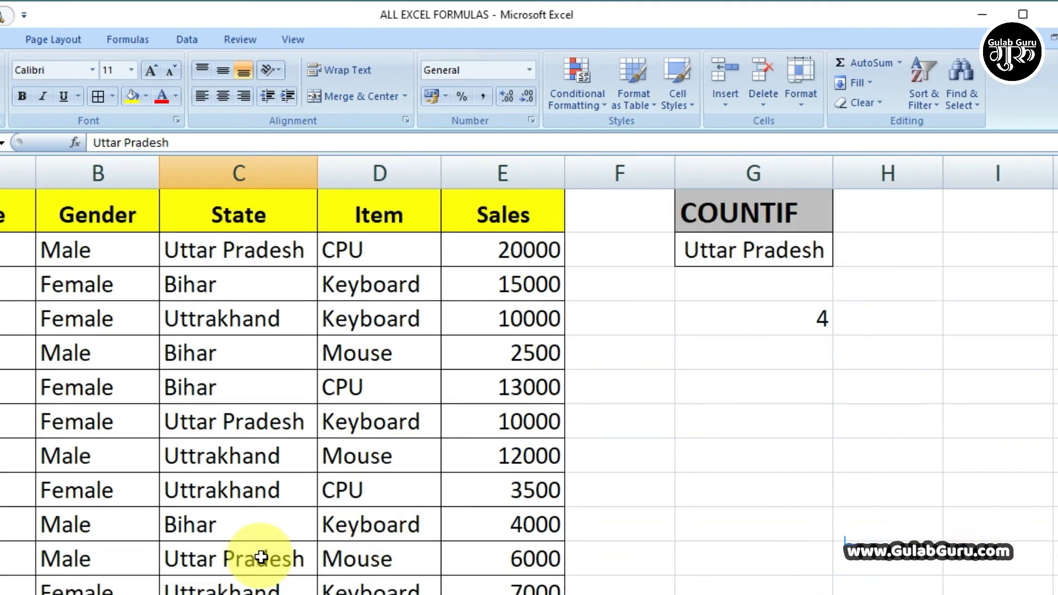
Step: Review the COUNTIF formula in G4 and its criterion cell G2
left_click(760, 249)
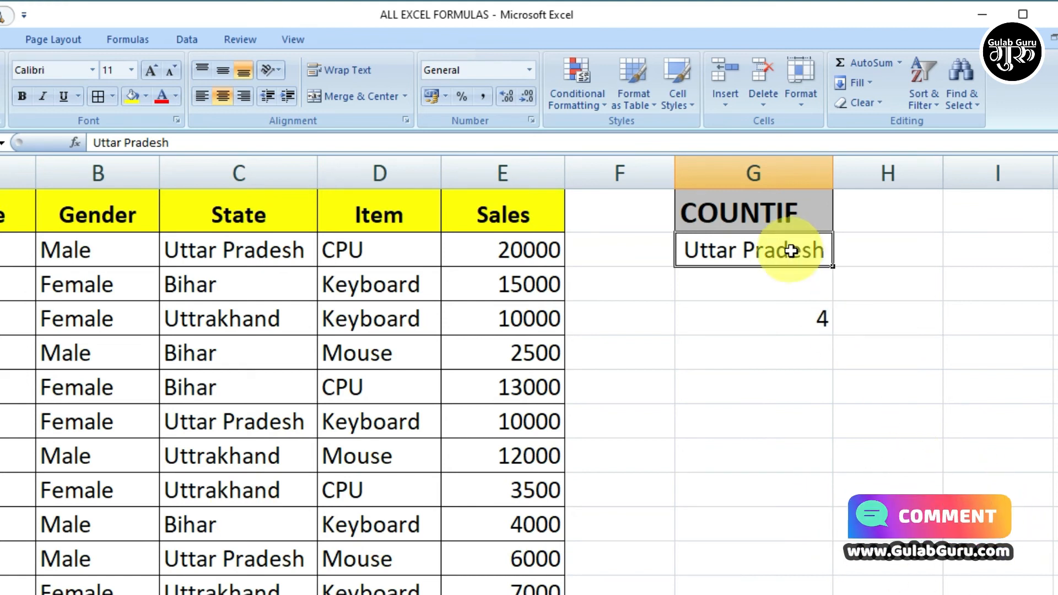
left_click(803, 314)
double_click(804, 315)
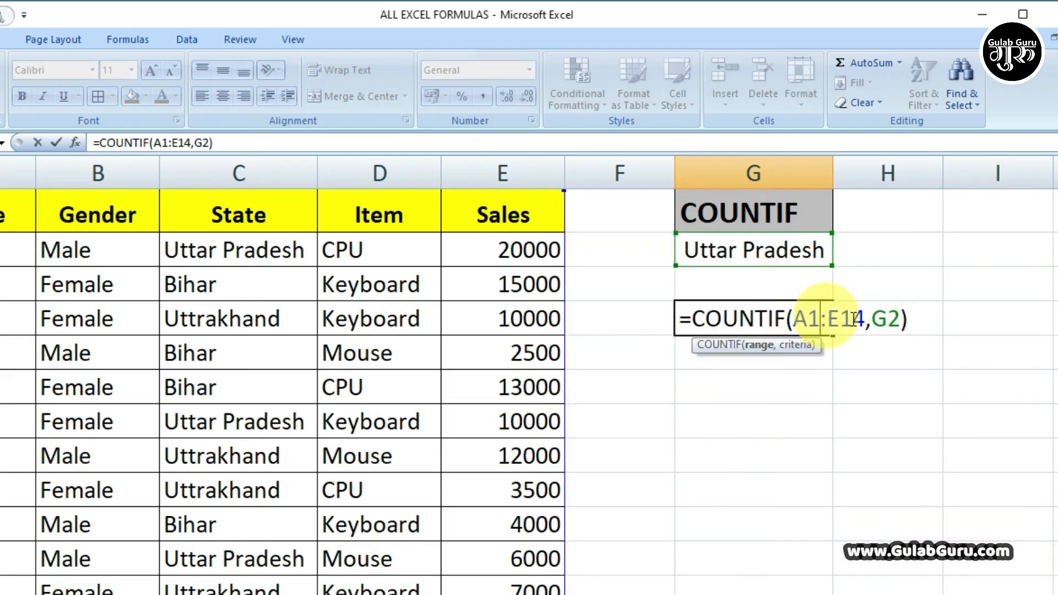
left_click(927, 319)
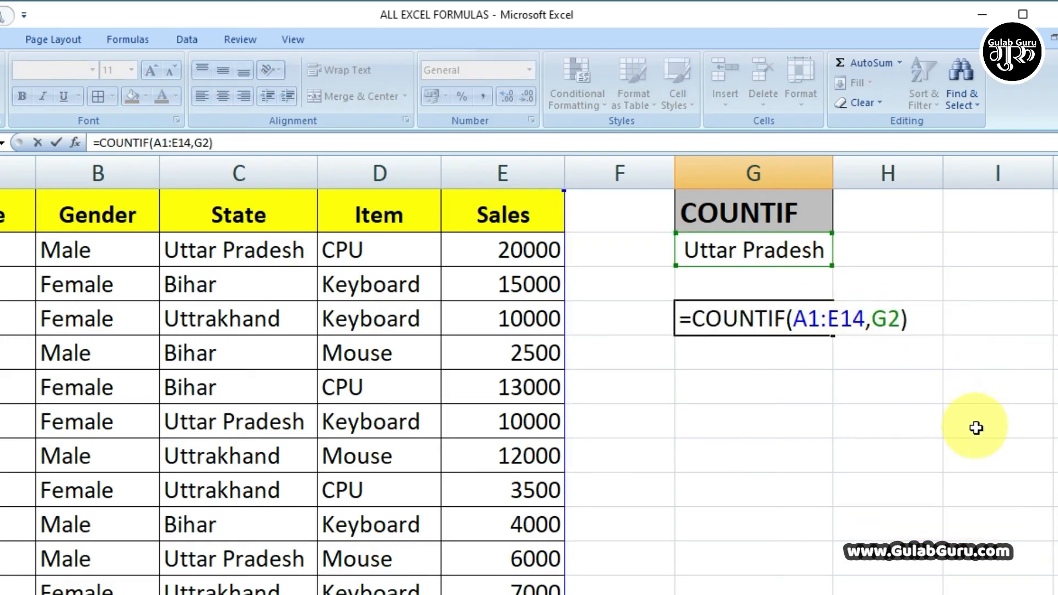
key("Return")
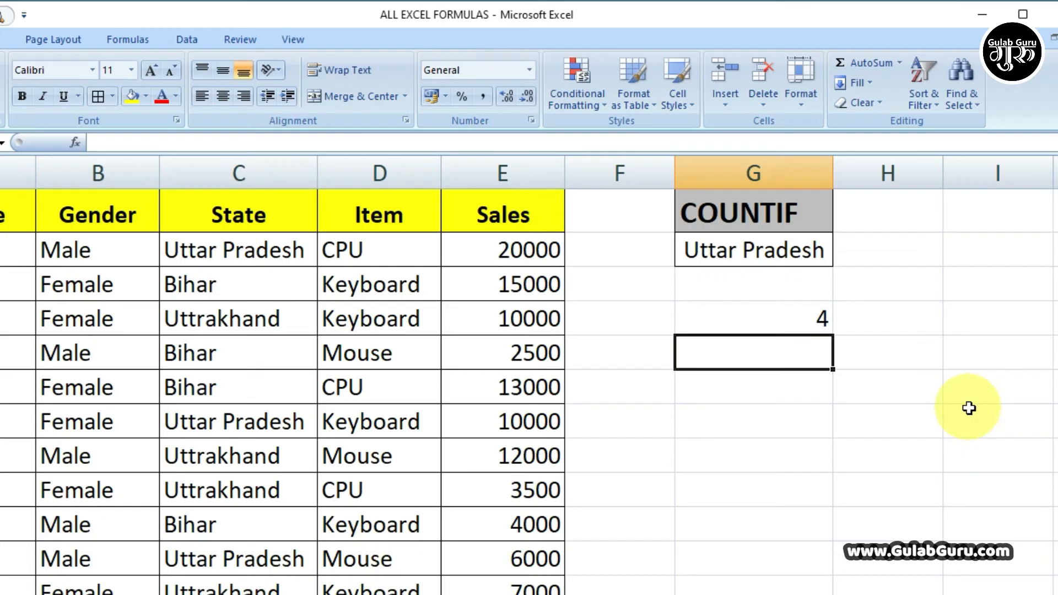
left_click(786, 213)
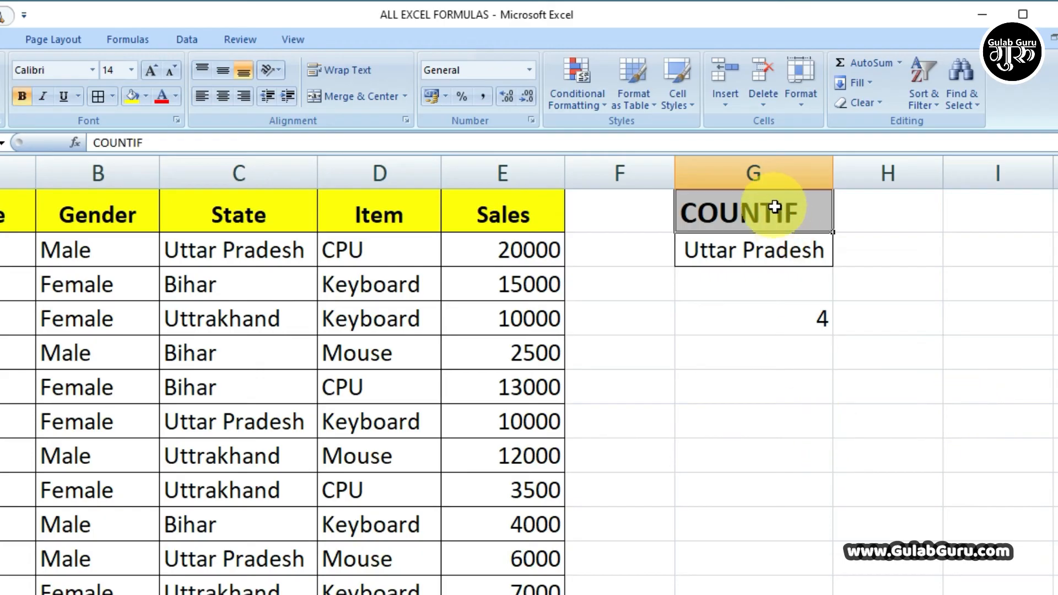
left_click(771, 397)
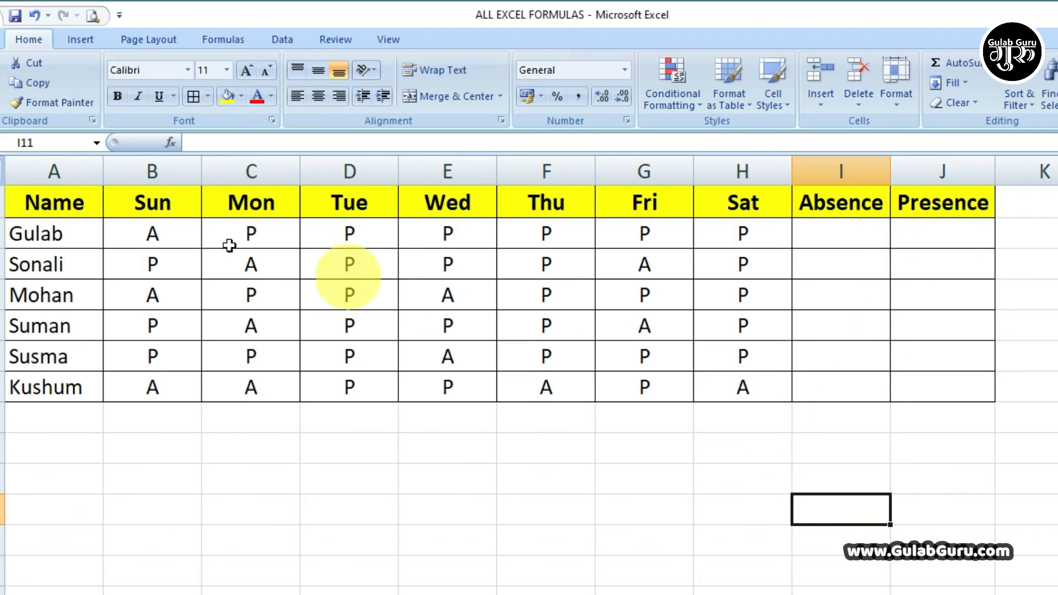
Step: In the attendance table, enter =COUNTIF(B2:H2,"A") in Absence cell I2 and fill the formula down to I7
left_click(841, 236)
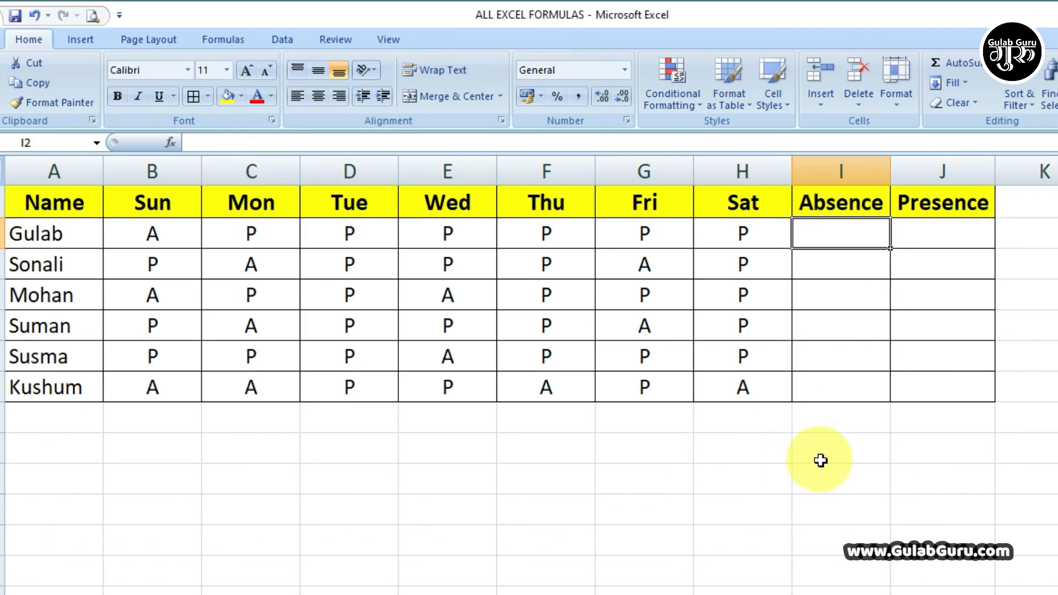
type("=")
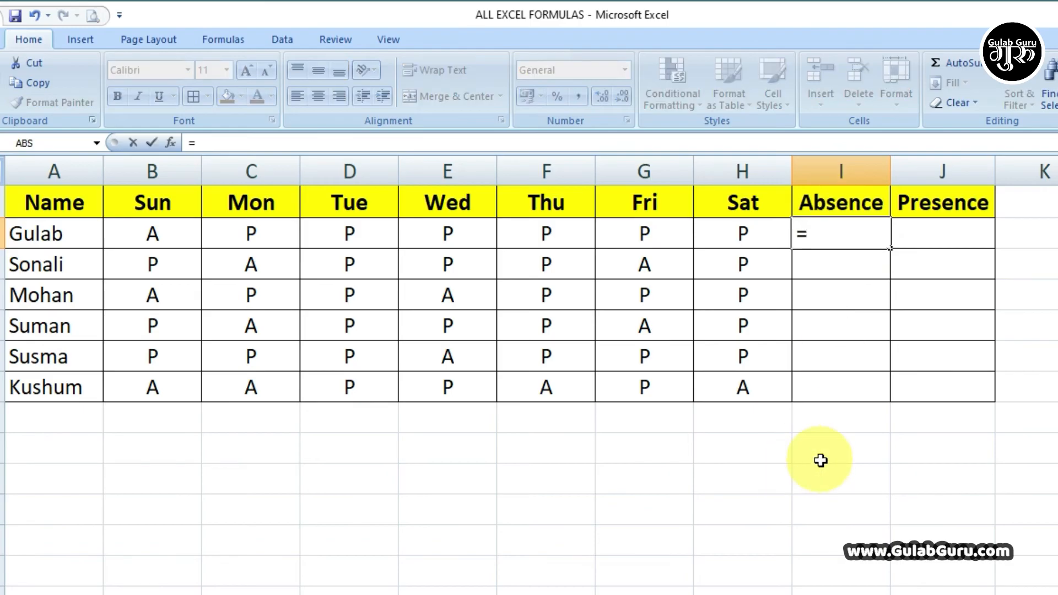
type("count")
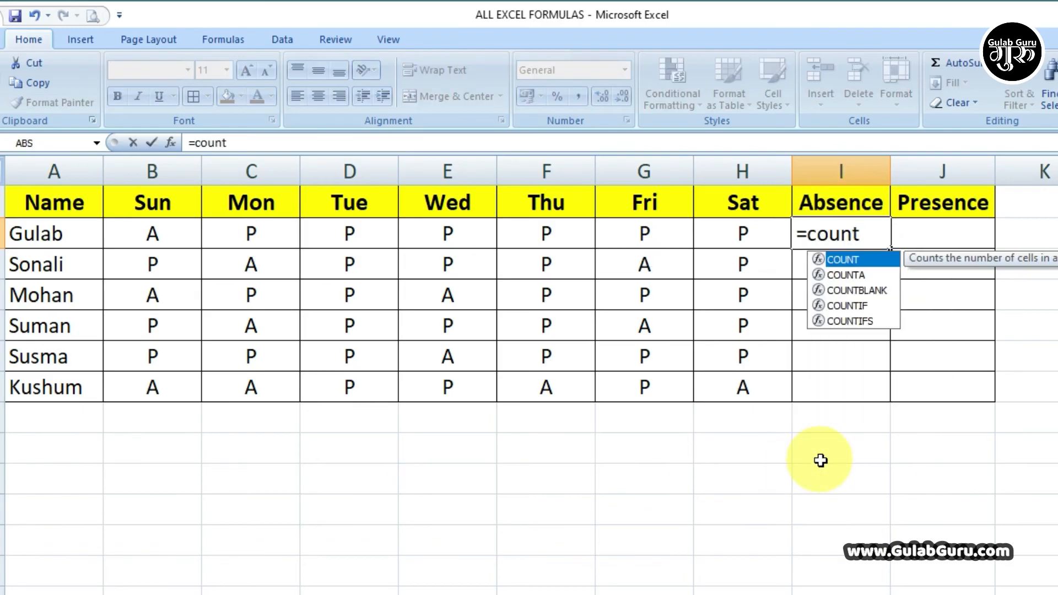
type("if")
key("Tab")
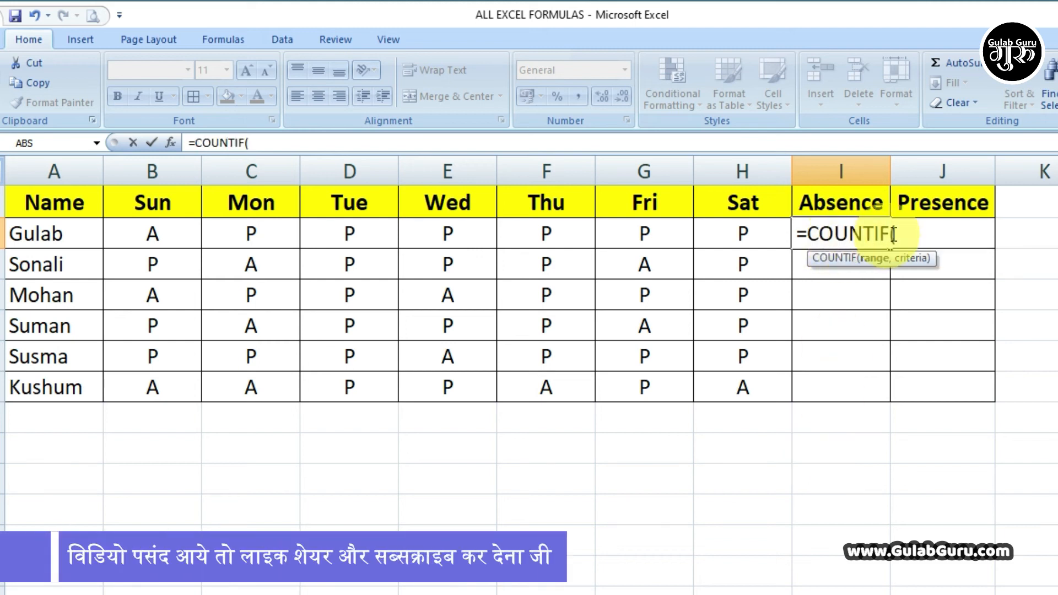
left_click_drag(156, 231, 743, 232)
type(",\"A")
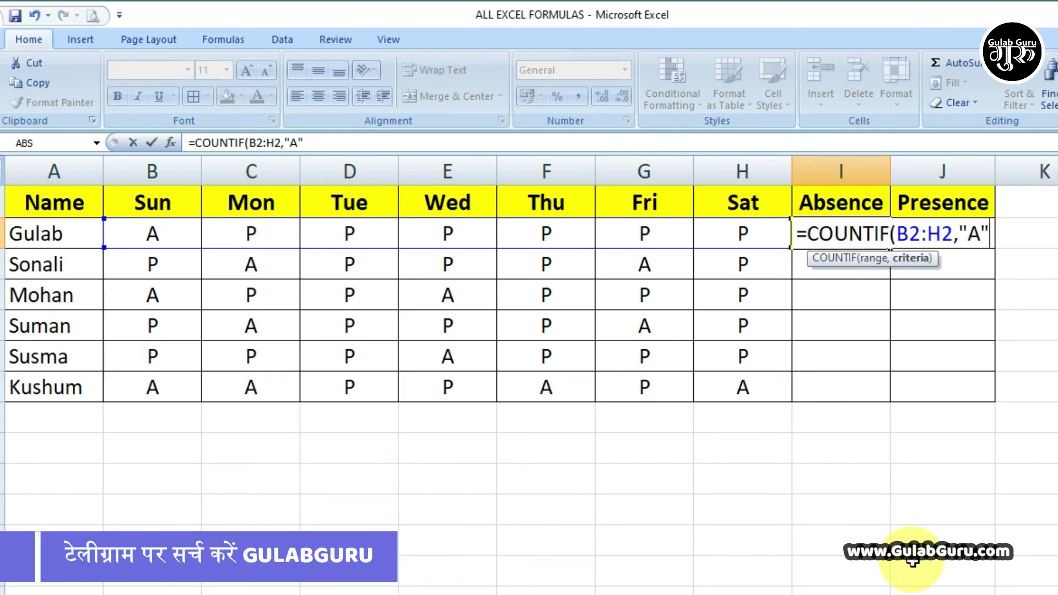
type(")")
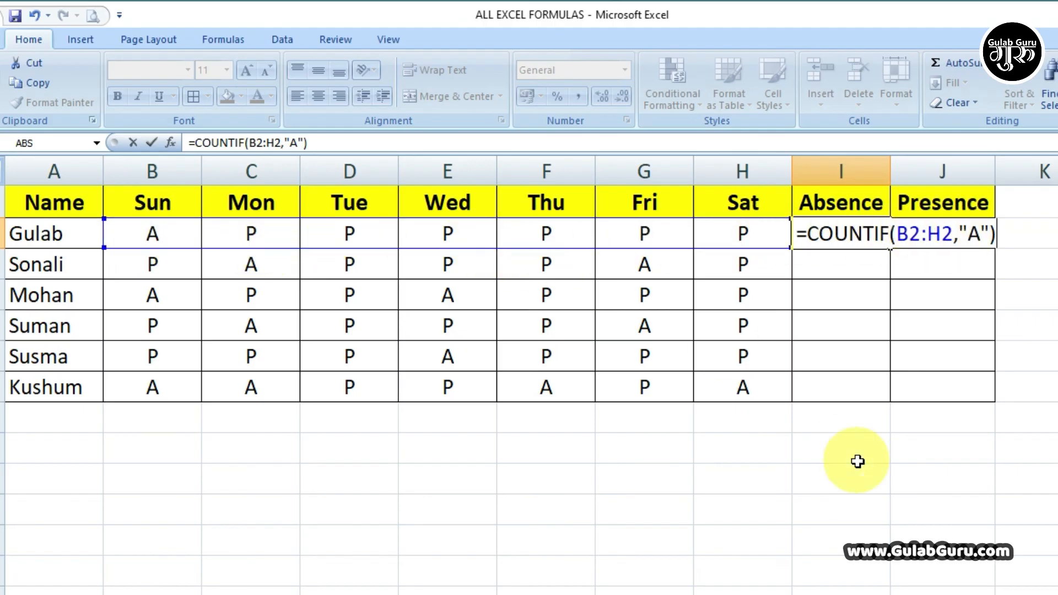
key("Return")
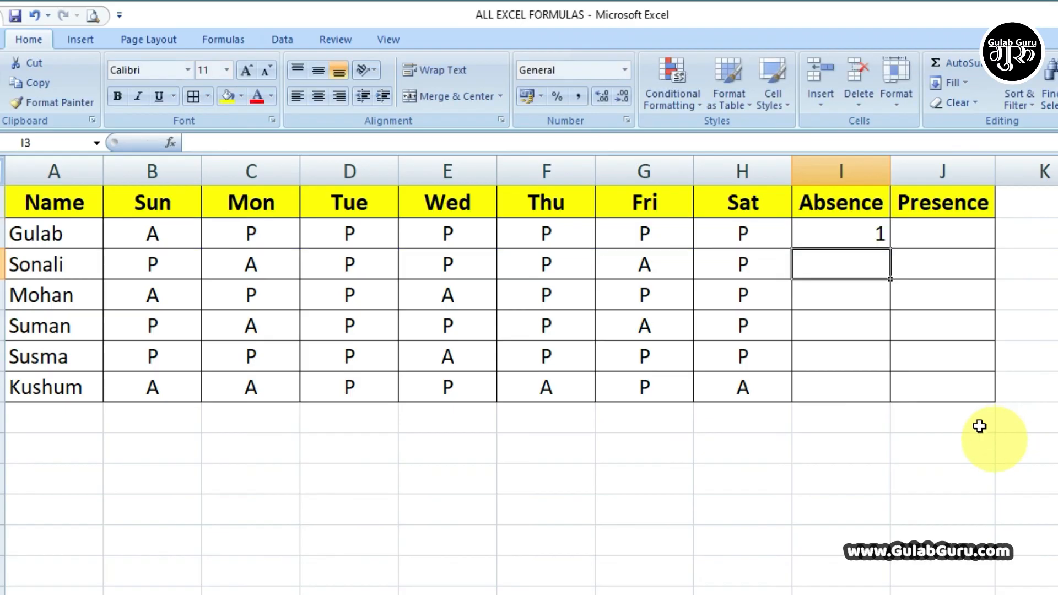
left_click(845, 230)
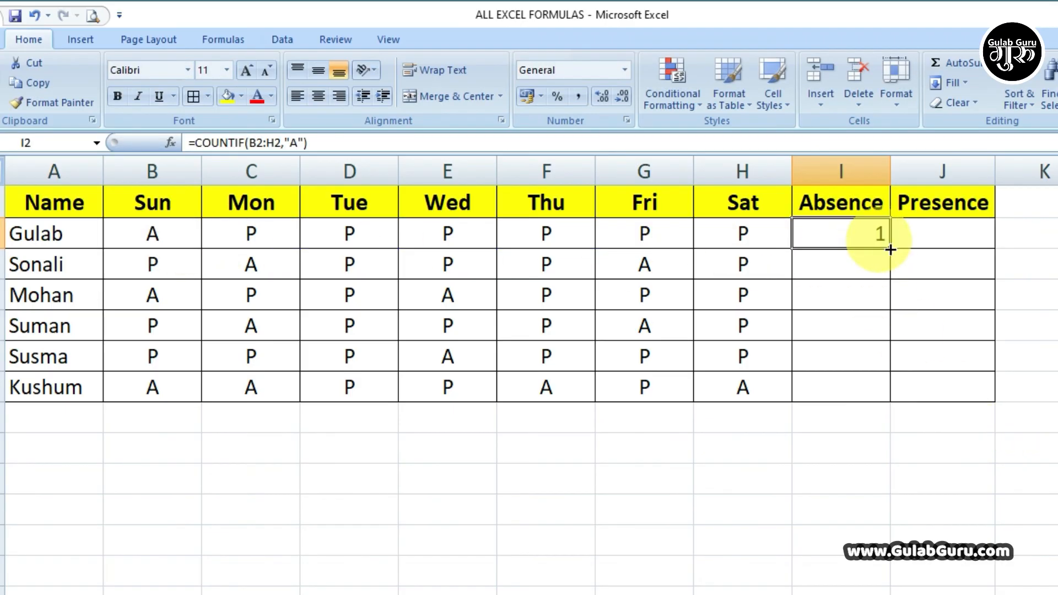
left_click_drag(892, 250, 891, 399)
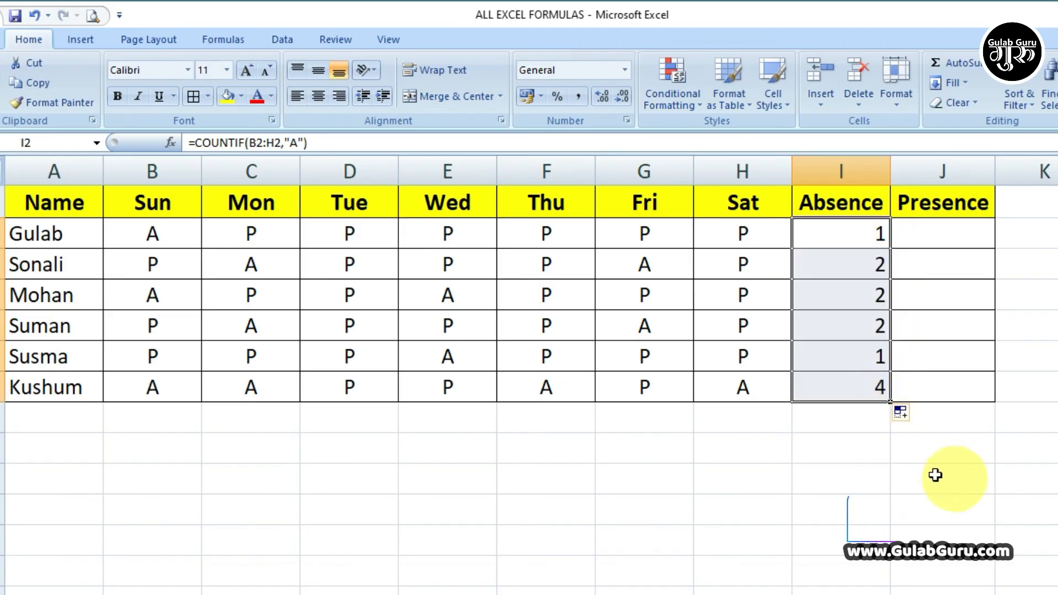
Step: Enter =COUNTIF(B2:H2,"P") in Presence cell J2 and fill the formula down to J7
left_click(935, 234)
type("=")
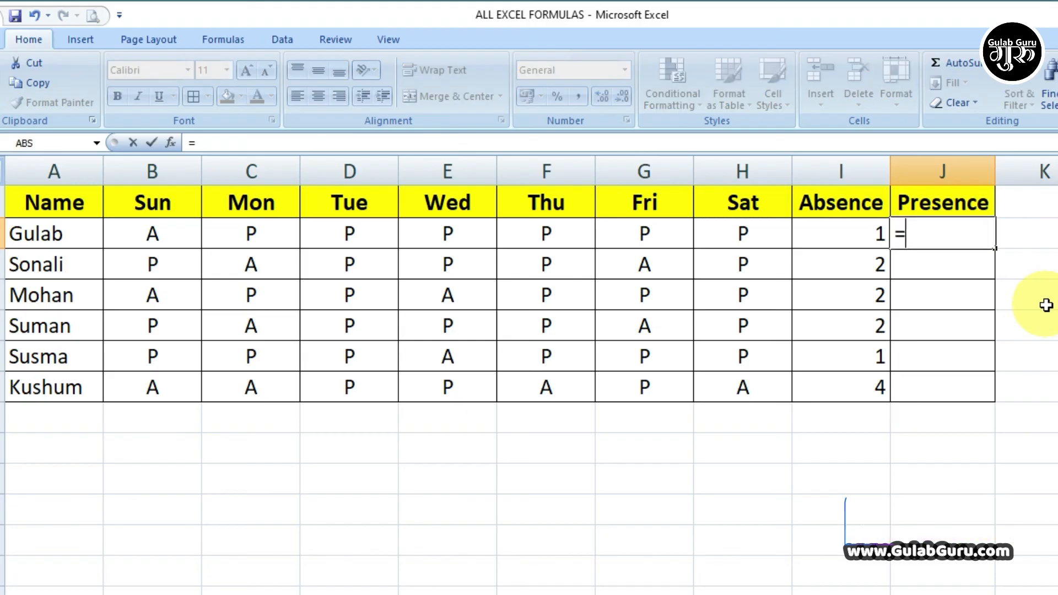
type("countif")
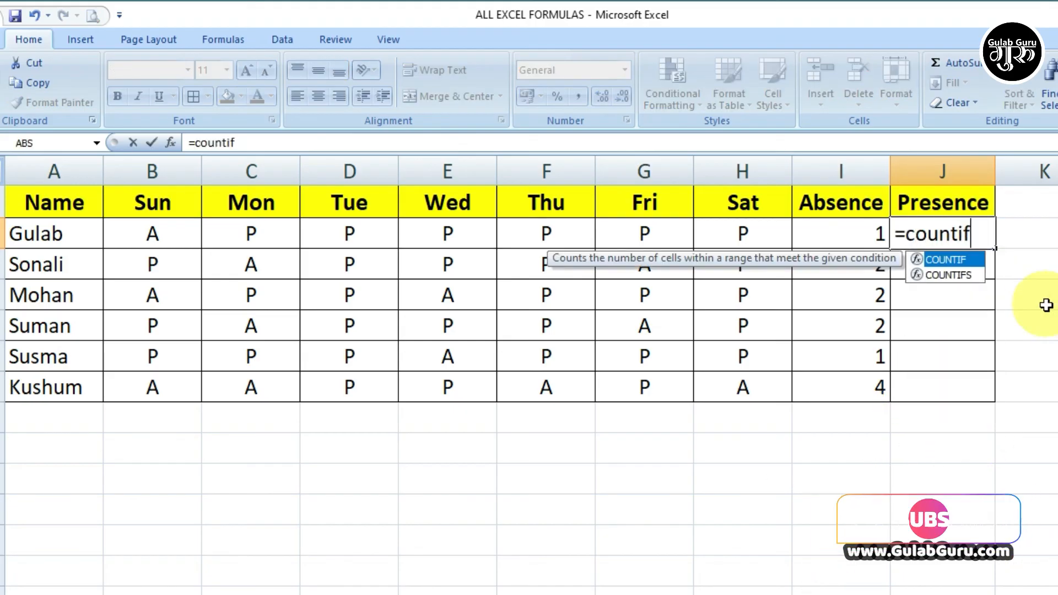
key("Tab")
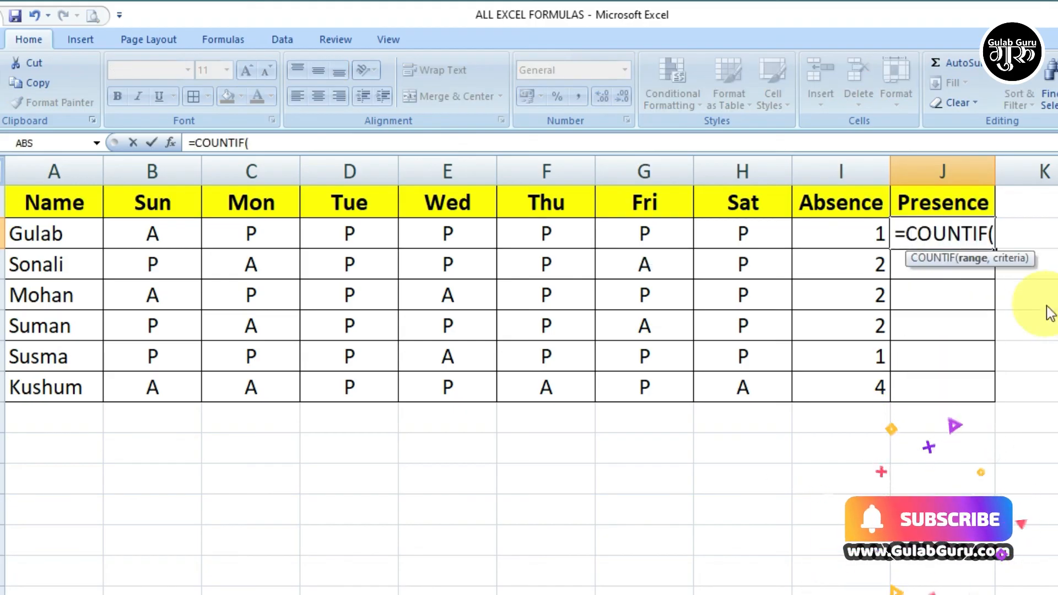
left_click_drag(147, 236, 731, 236)
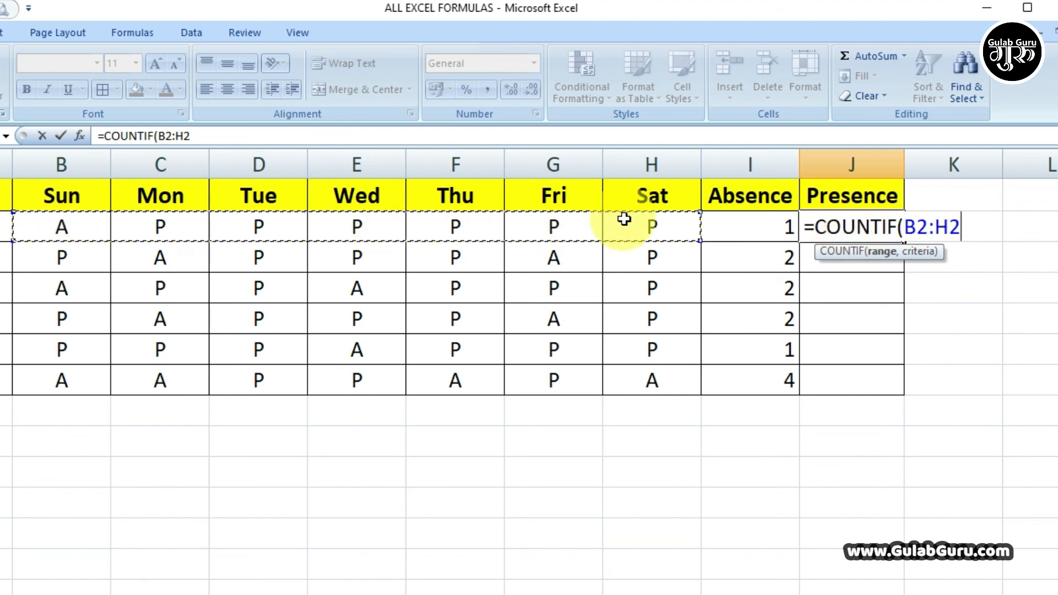
type(",")
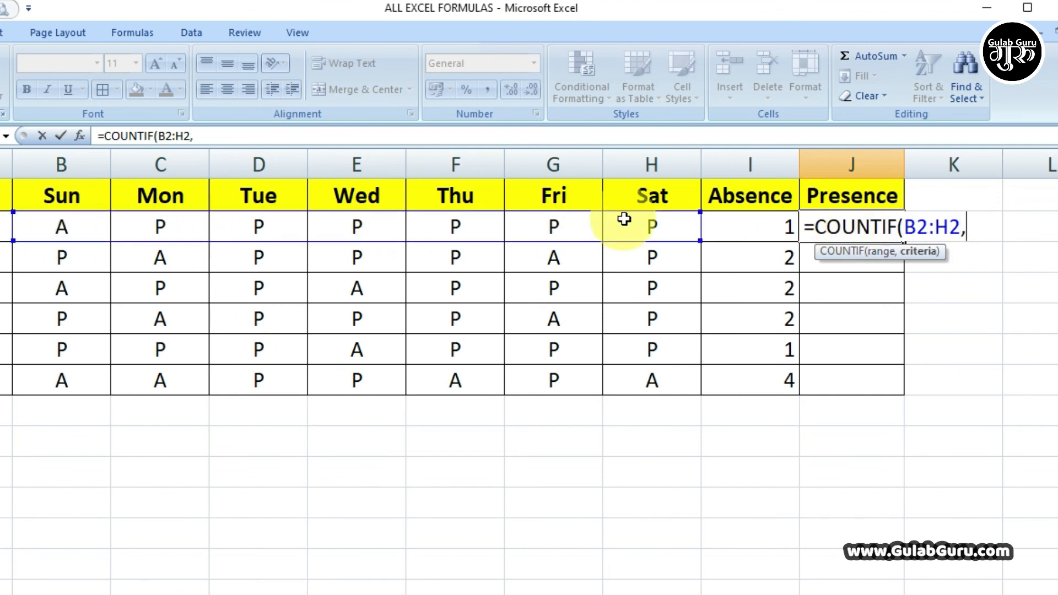
type("\"P\"")
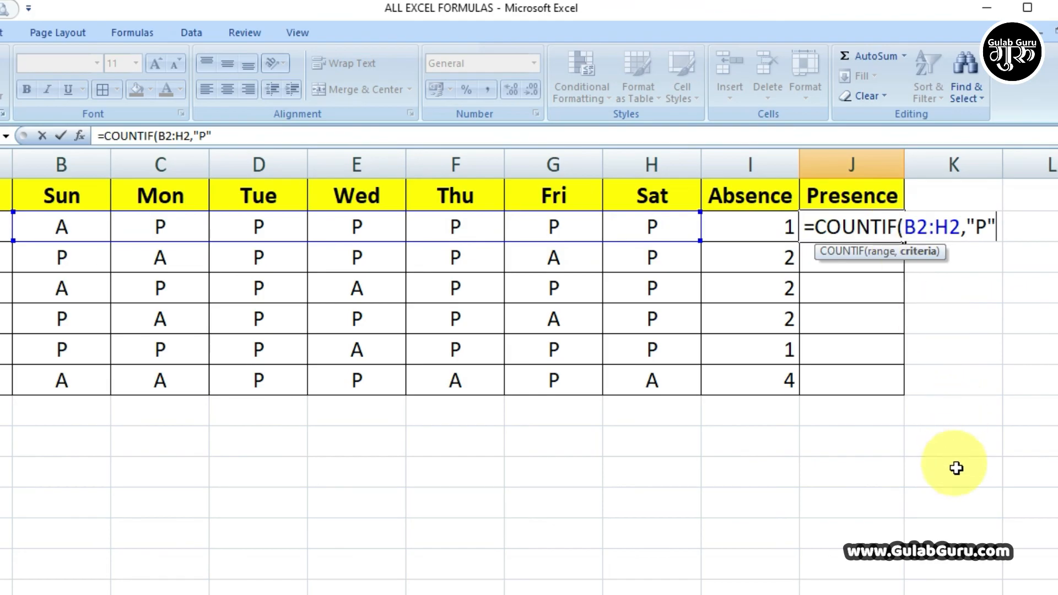
type(")")
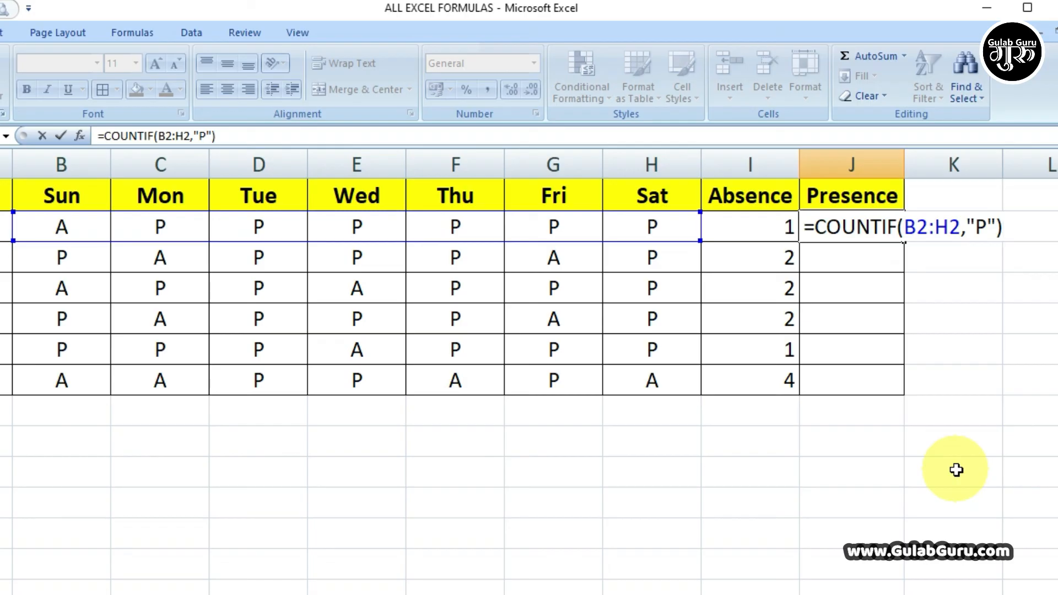
key("Return")
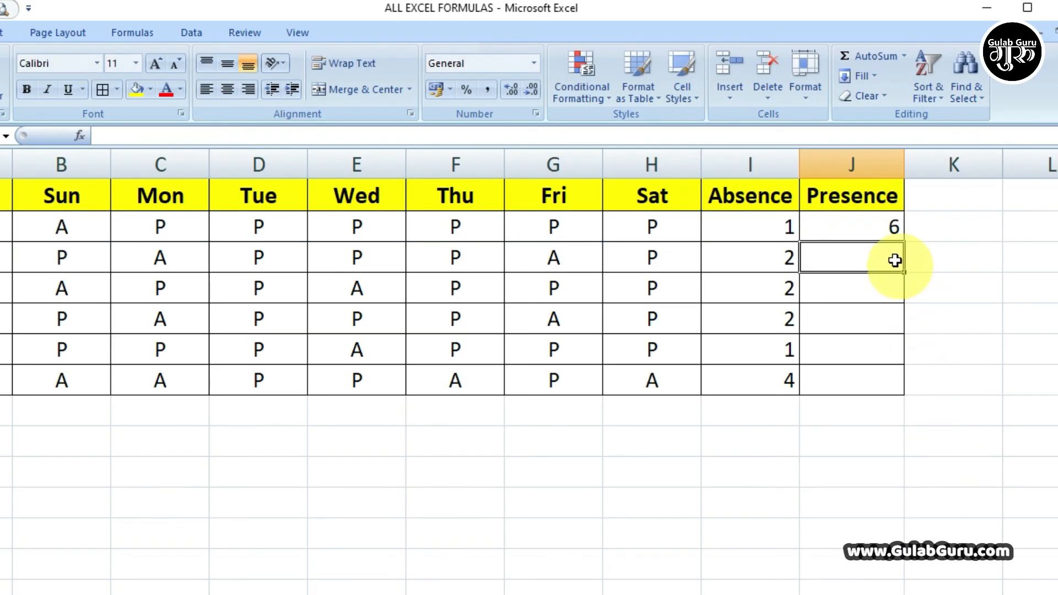
left_click(863, 228)
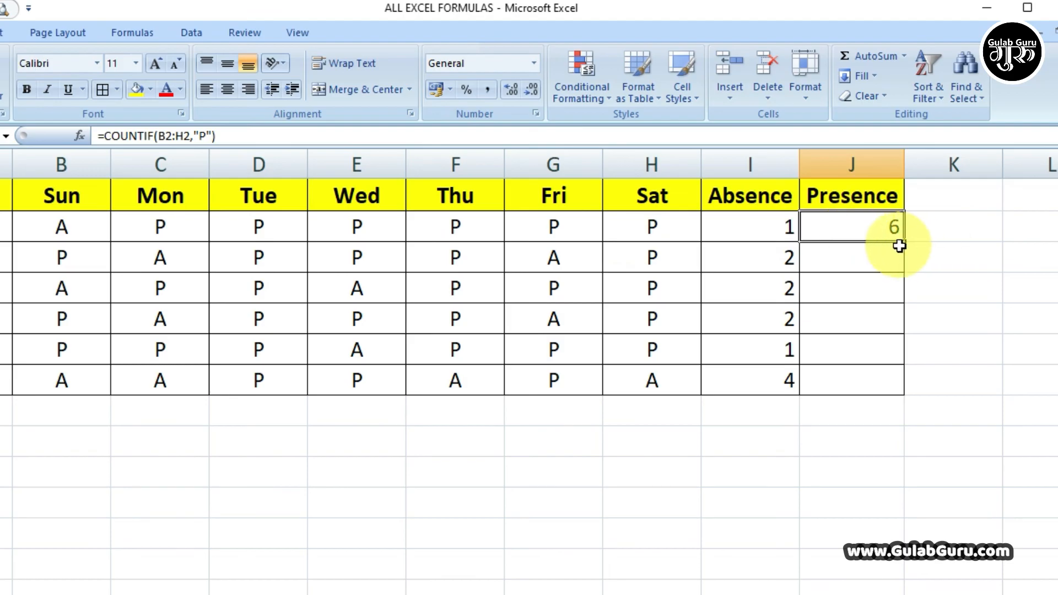
left_click_drag(903, 243, 910, 388)
left_click(971, 387)
left_click(968, 441)
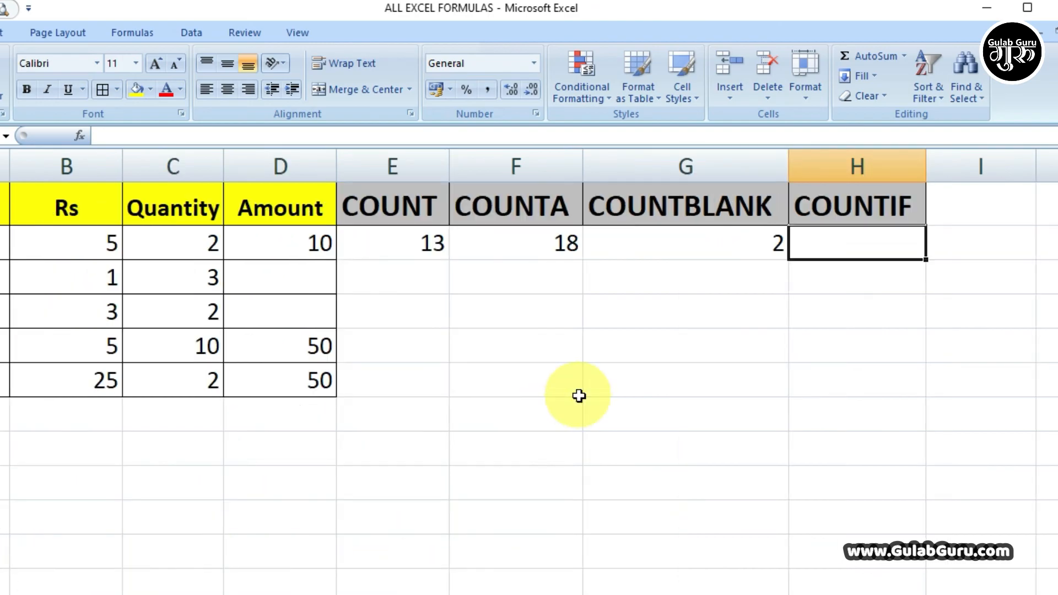
left_click(512, 355)
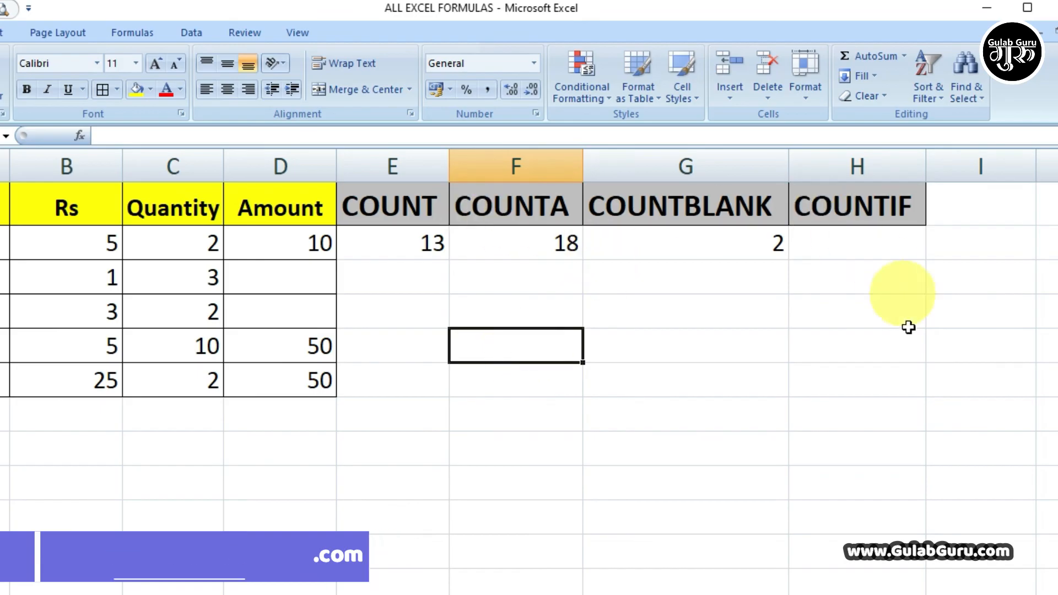
left_click(674, 380)
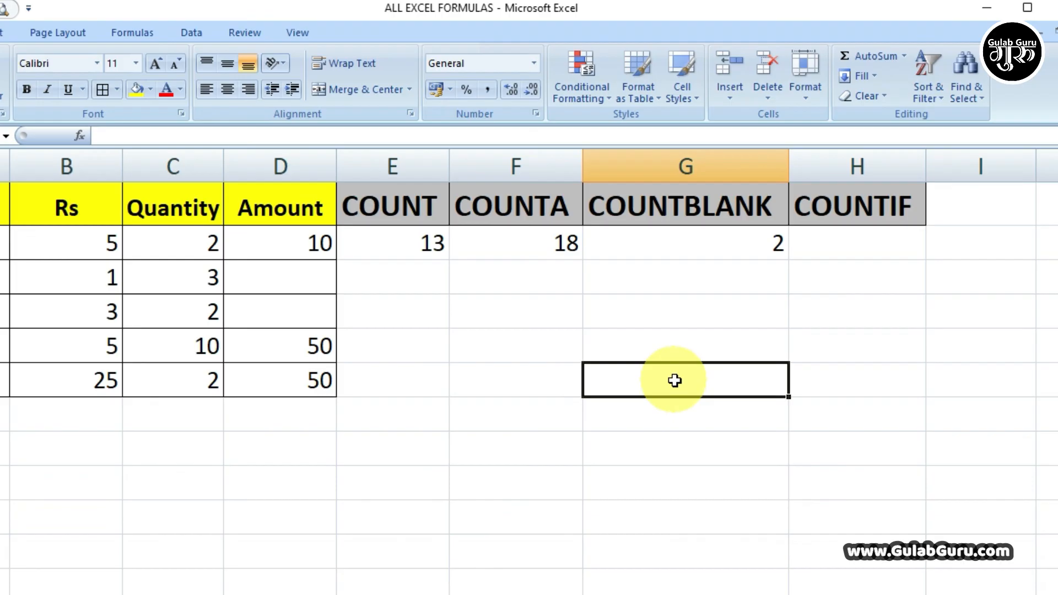